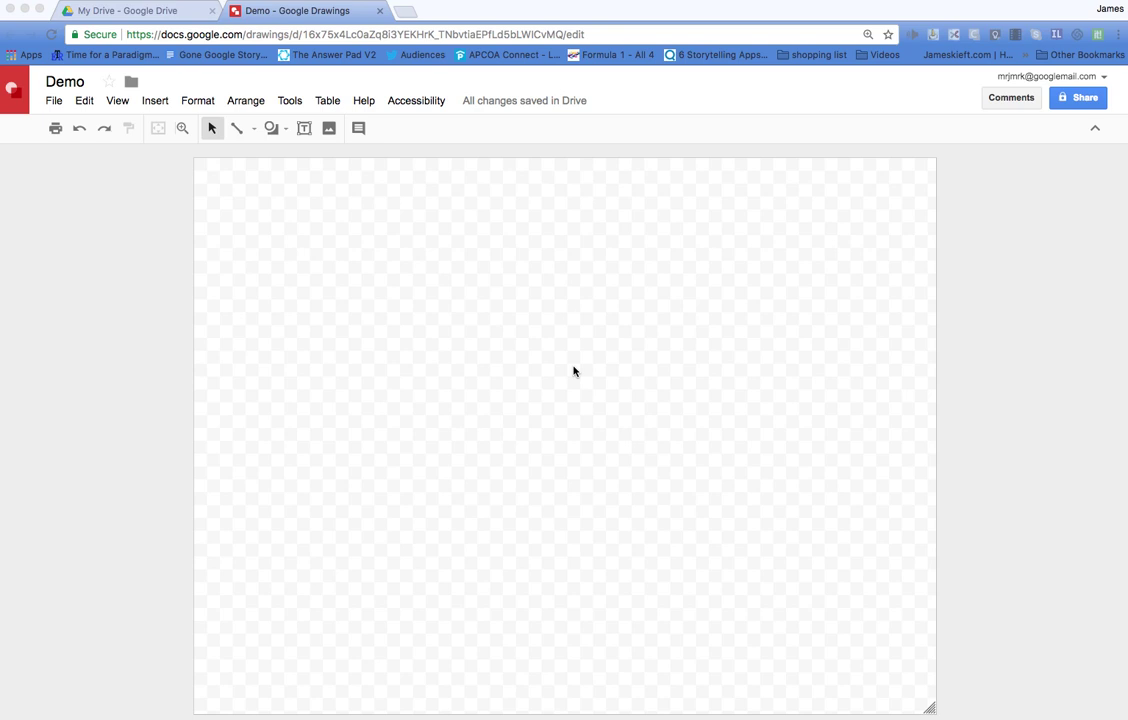
# - Open the Insert menu on the blank 'Demo' drawing
pyautogui.click(156, 104)
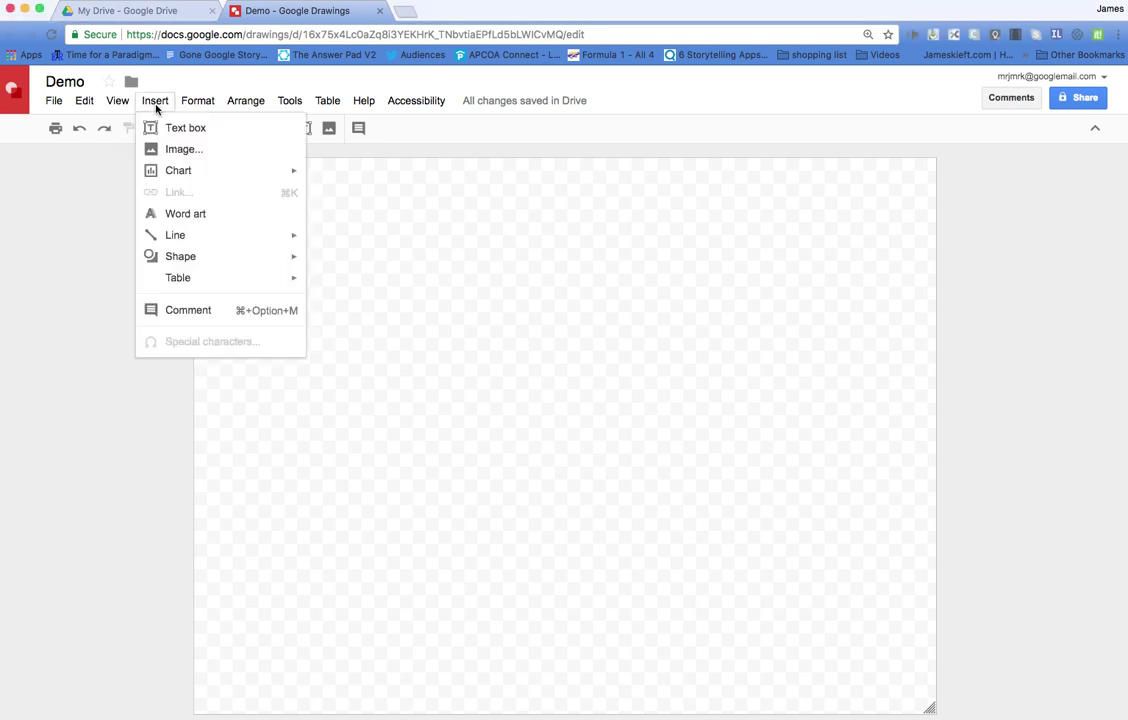
# - Draw a rounded rectangle mid-page, nudge it up-left, and flatten it into a wide bar
pyautogui.moveTo(198, 256)
pyautogui.moveTo(352, 270)
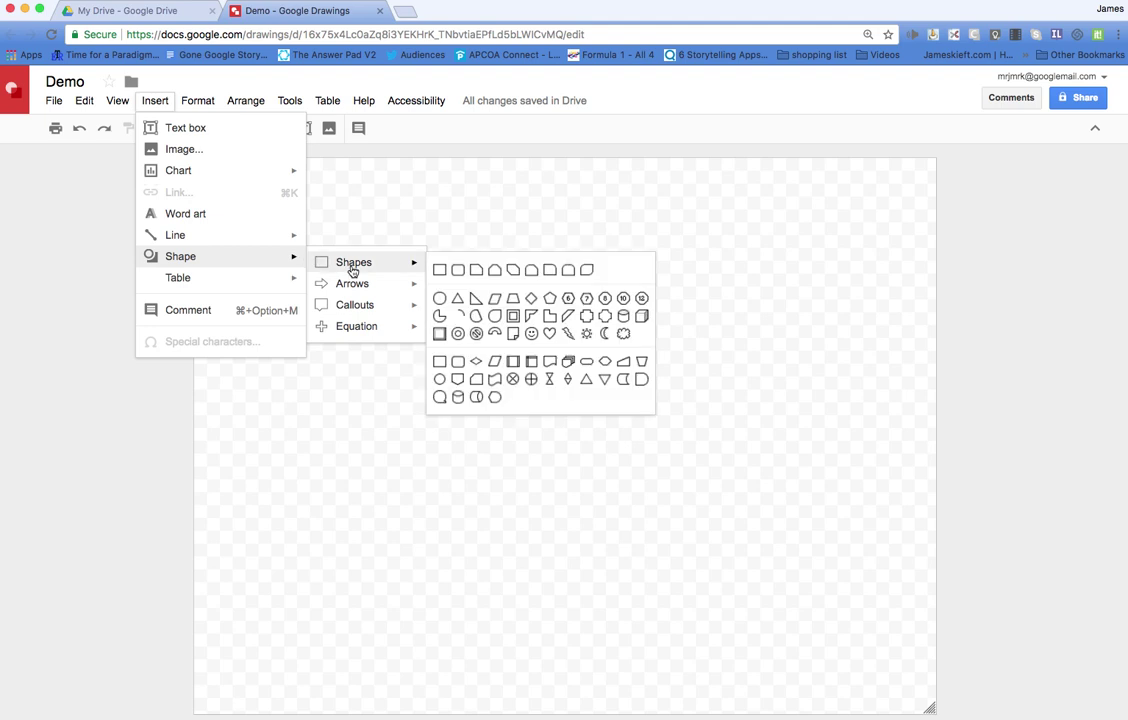
pyautogui.click(458, 271)
pyautogui.moveTo(450, 379); pyautogui.dragTo(713, 484)
pyautogui.moveTo(538, 381); pyautogui.dragTo(527, 355)
pyautogui.moveTo(578, 459); pyautogui.dragTo(575, 408)
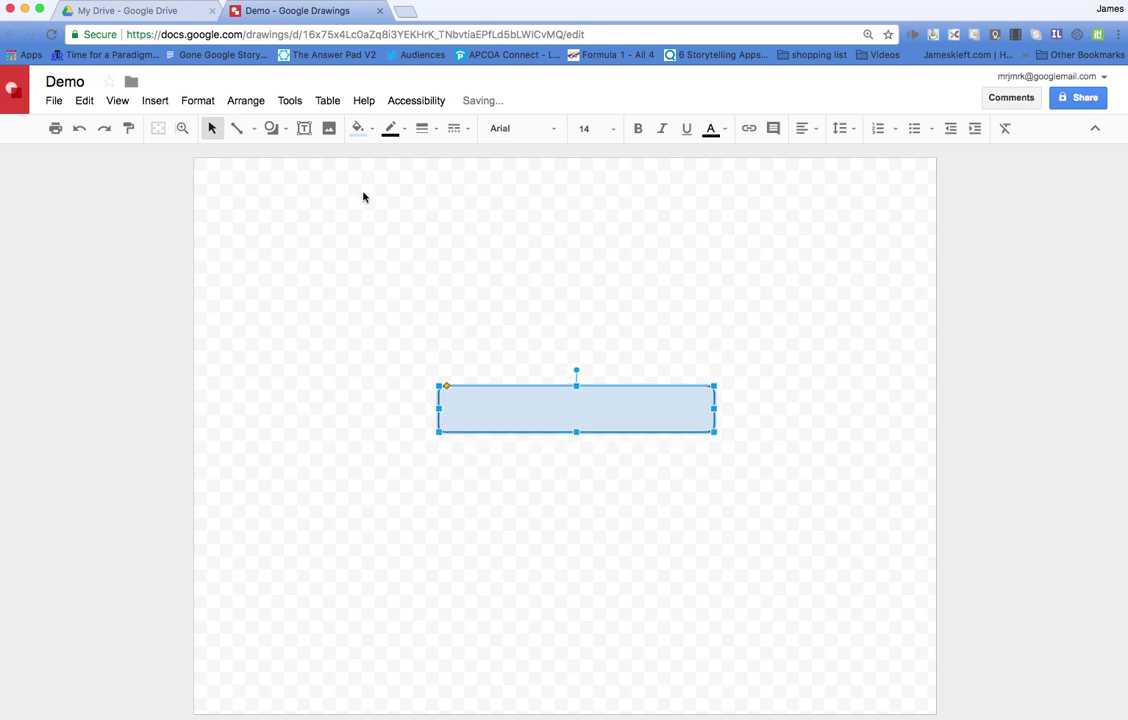
# - Give the rounded rectangle a transparent fill and a blue 2px border
pyautogui.click(357, 127)
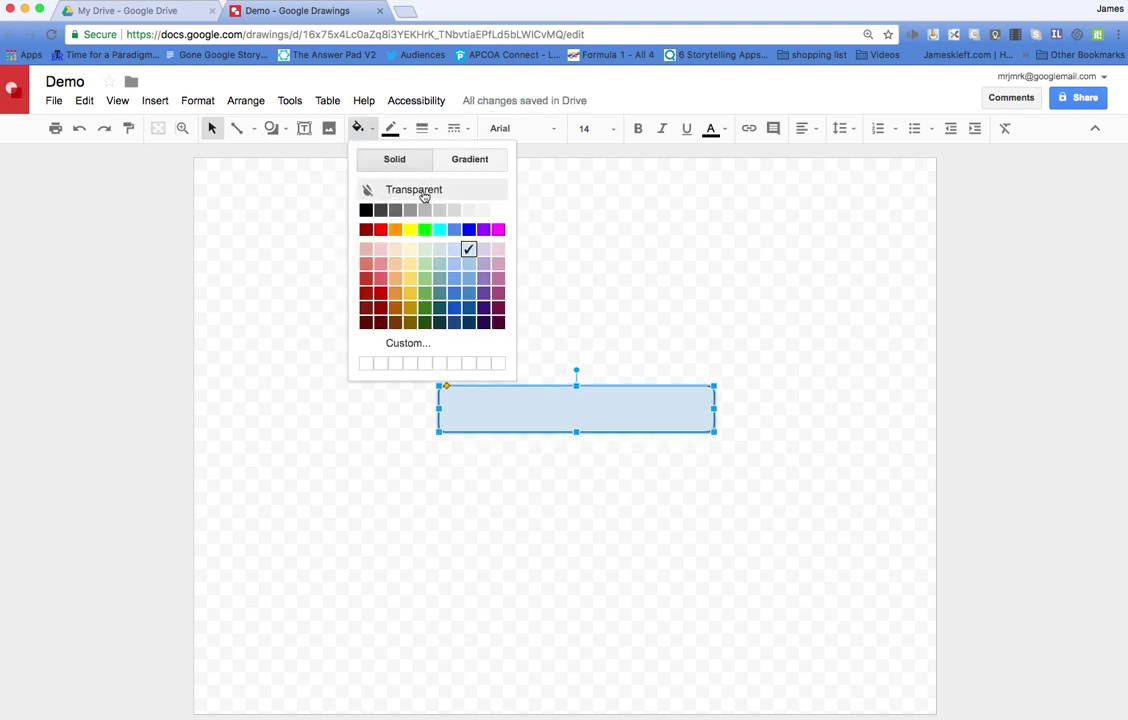
pyautogui.click(408, 195)
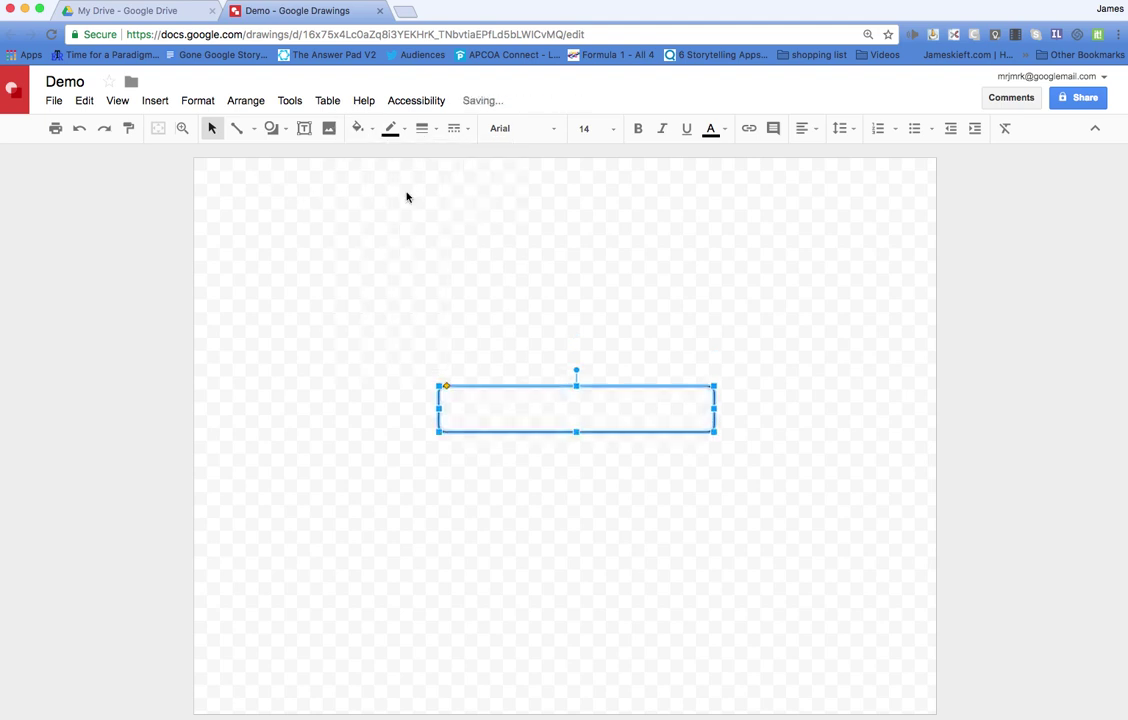
pyautogui.click(396, 128)
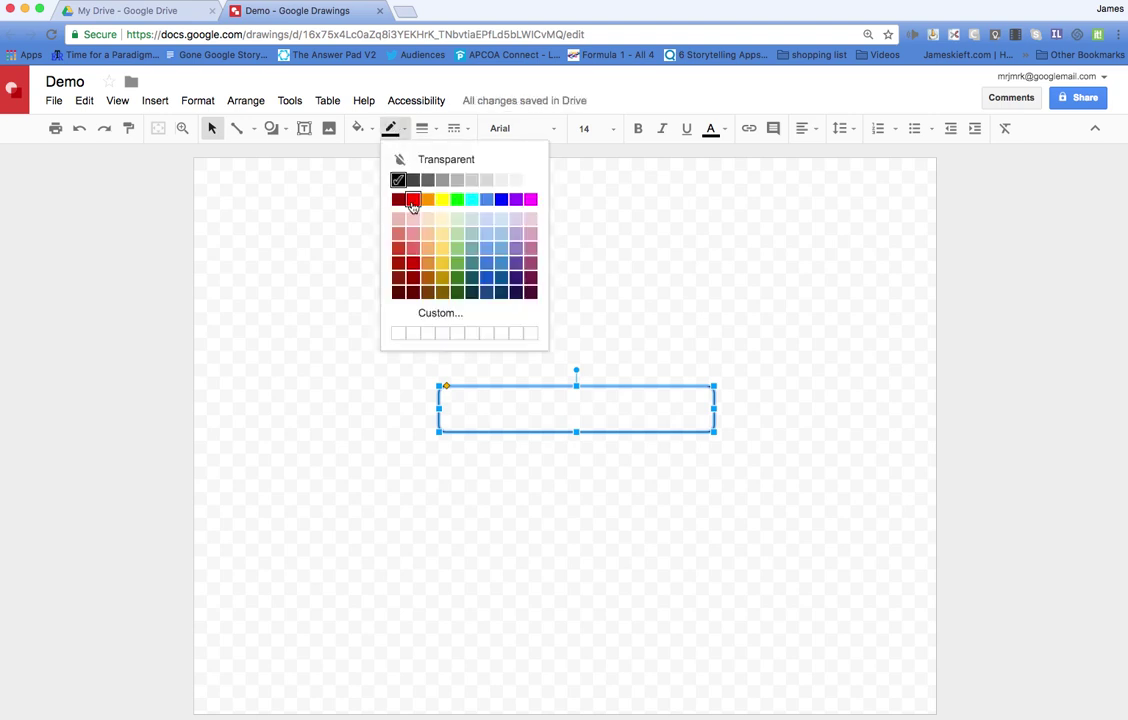
pyautogui.click(503, 201)
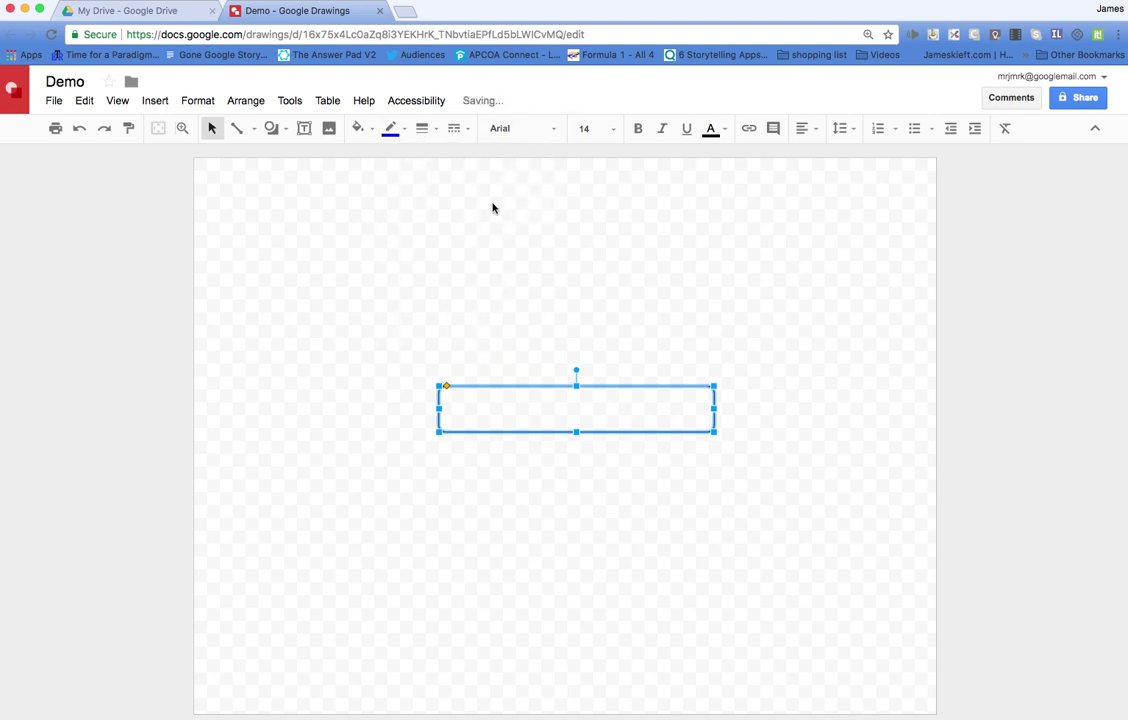
pyautogui.click(422, 128)
pyautogui.click(450, 178)
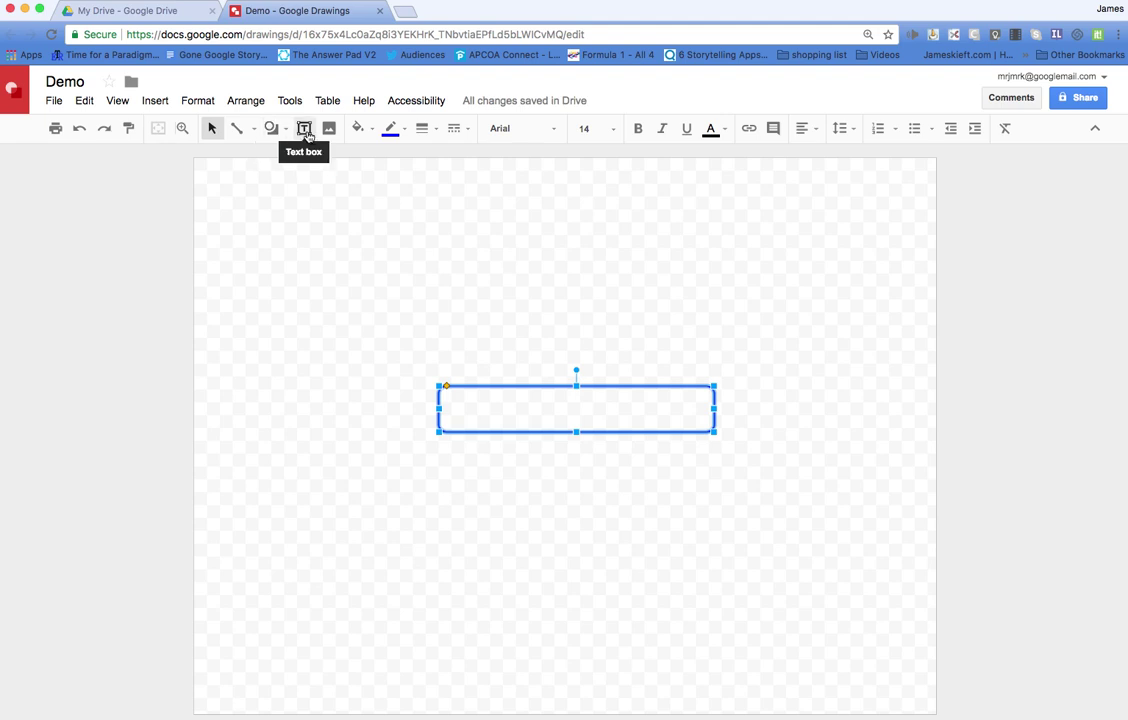
pyautogui.click(305, 129)
# - Add a text box inside the rectangle reading 'Idea'
pyautogui.moveTo(444, 392); pyautogui.dragTo(697, 430)
pyautogui.write('Idea')
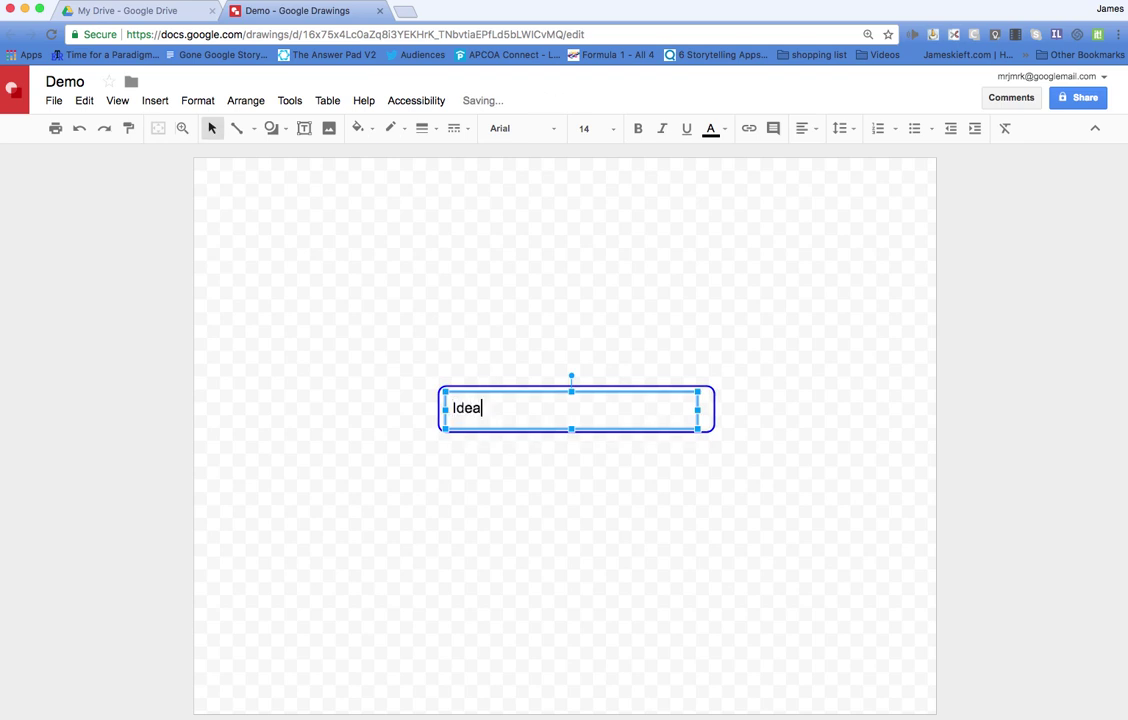
pyautogui.click(455, 470)
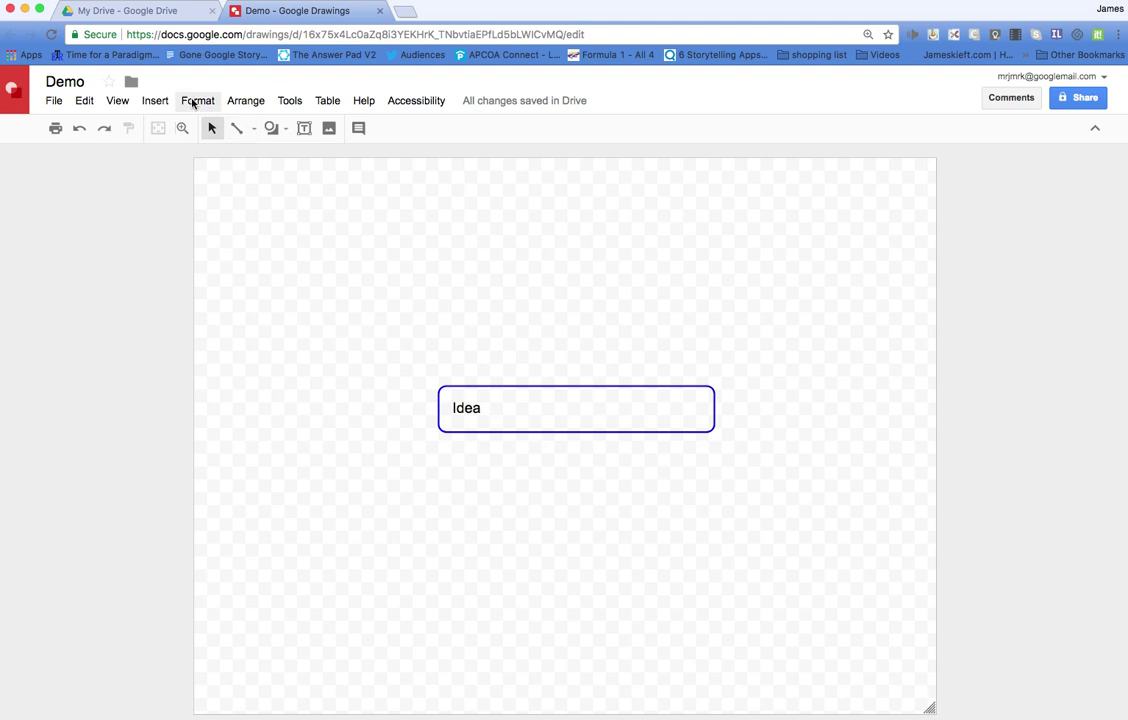
# - Insert an Oval shape and draw it just above the 'Idea' bar
pyautogui.click(158, 104)
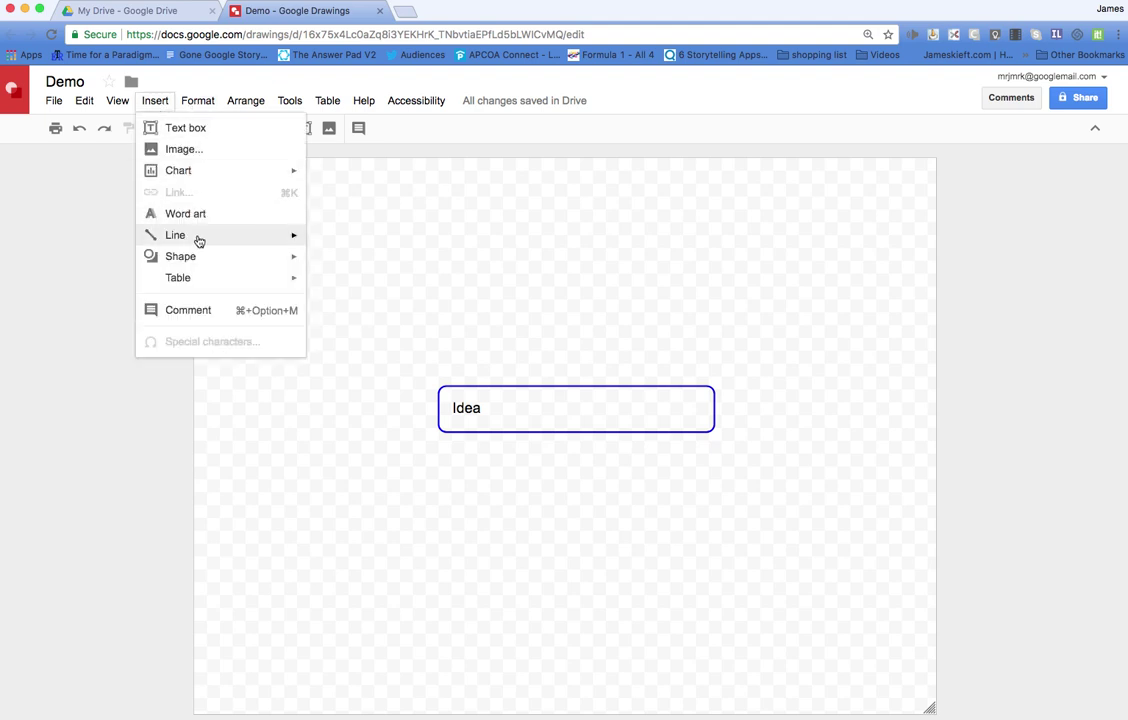
pyautogui.moveTo(199, 241)
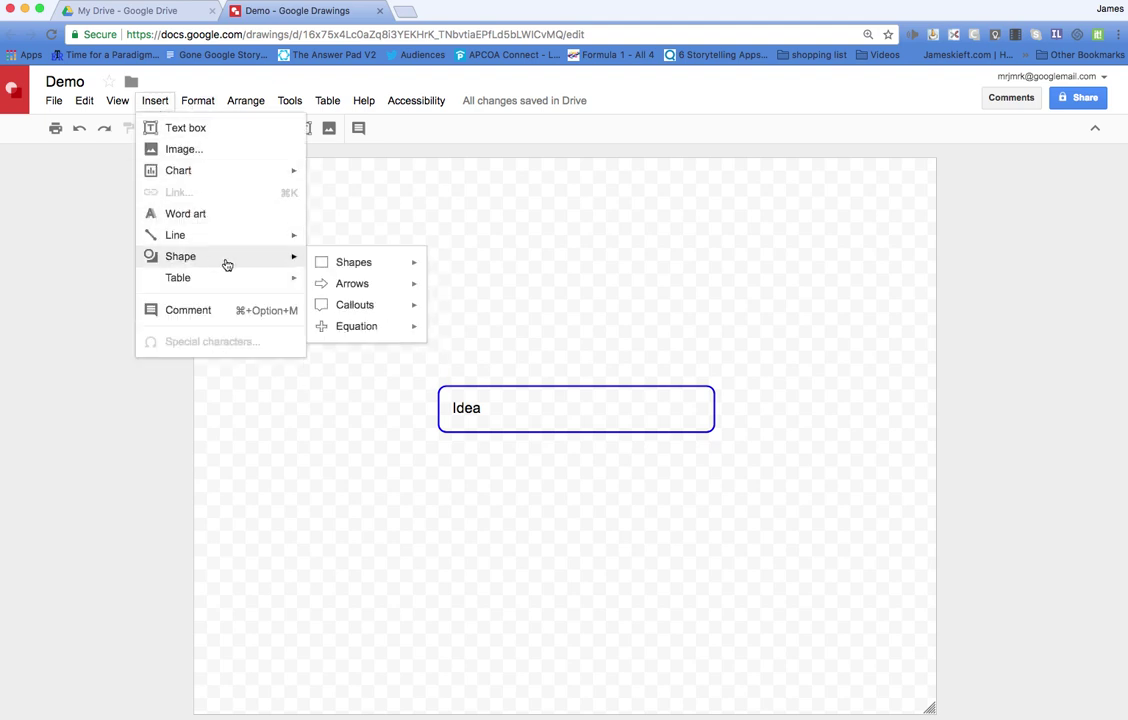
pyautogui.moveTo(396, 274)
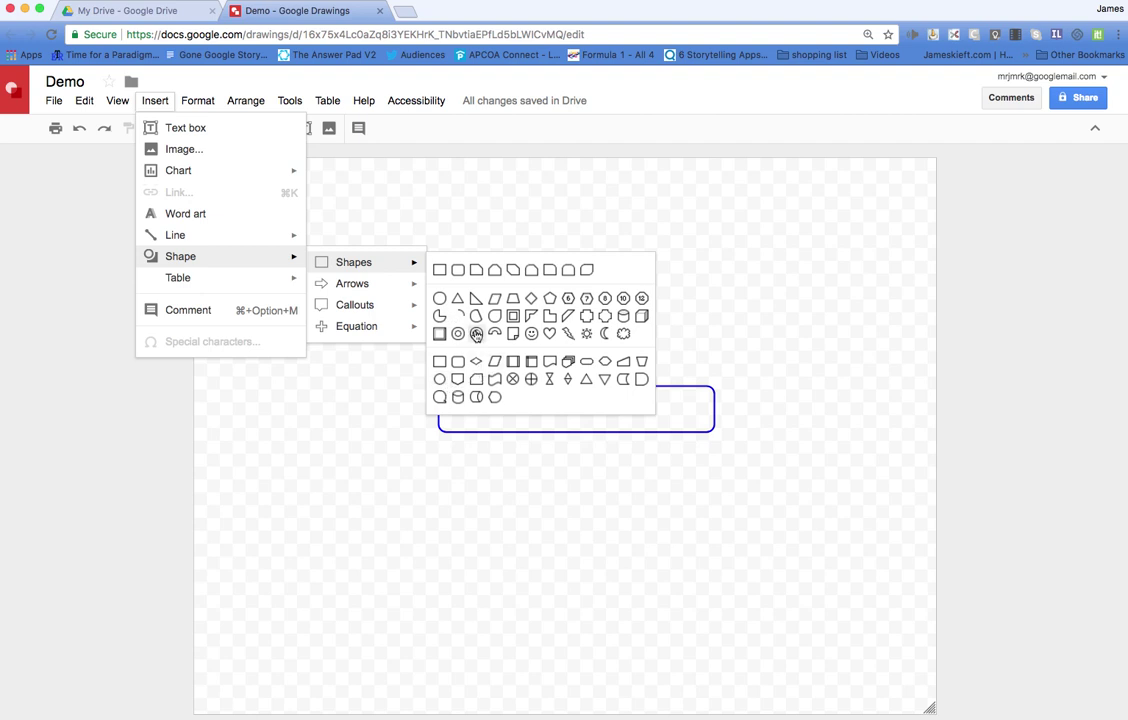
pyautogui.click(441, 300)
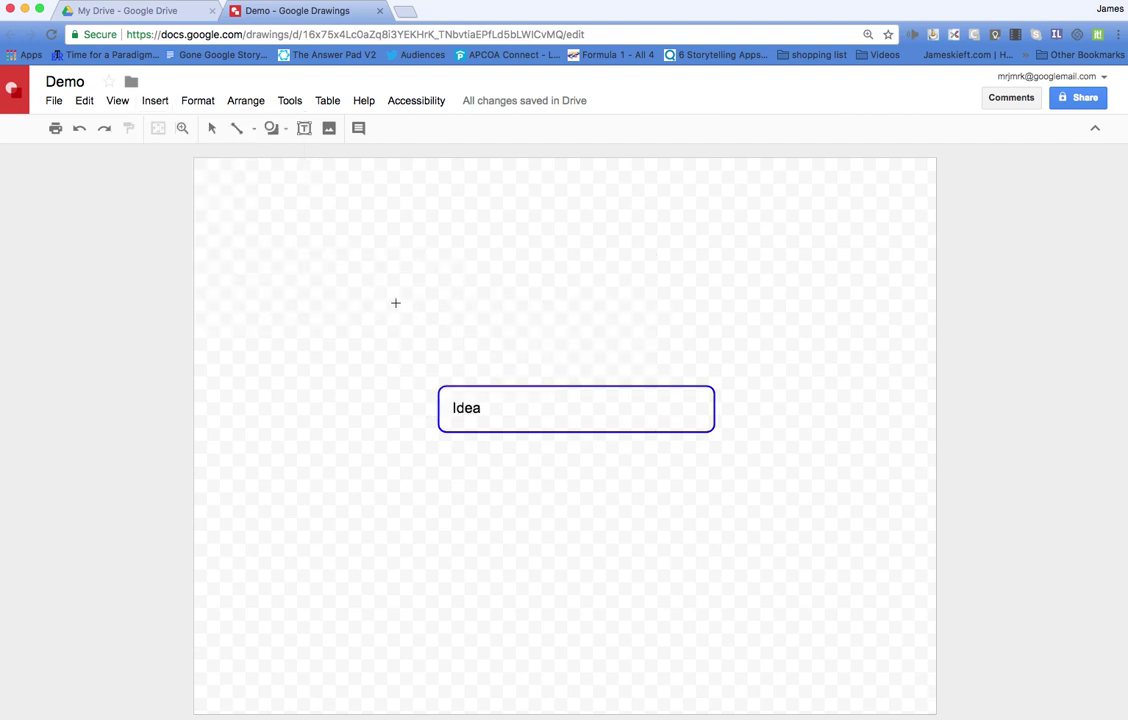
pyautogui.moveTo(511, 278); pyautogui.dragTo(627, 340)
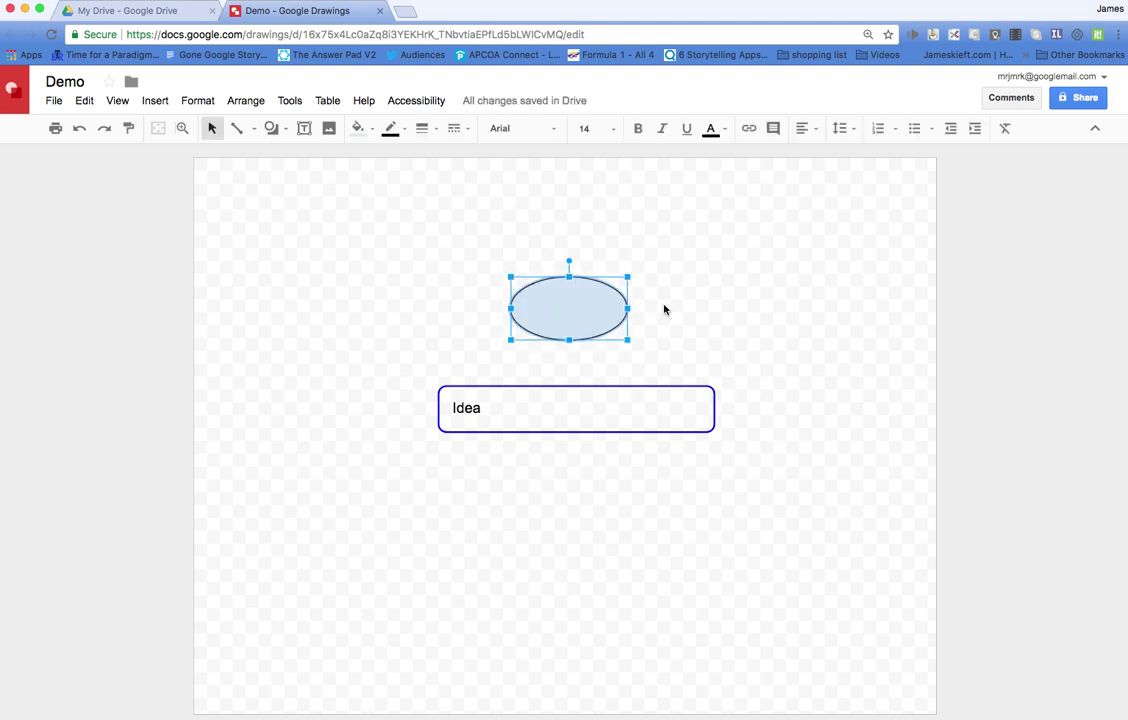
pyautogui.press('super+d')
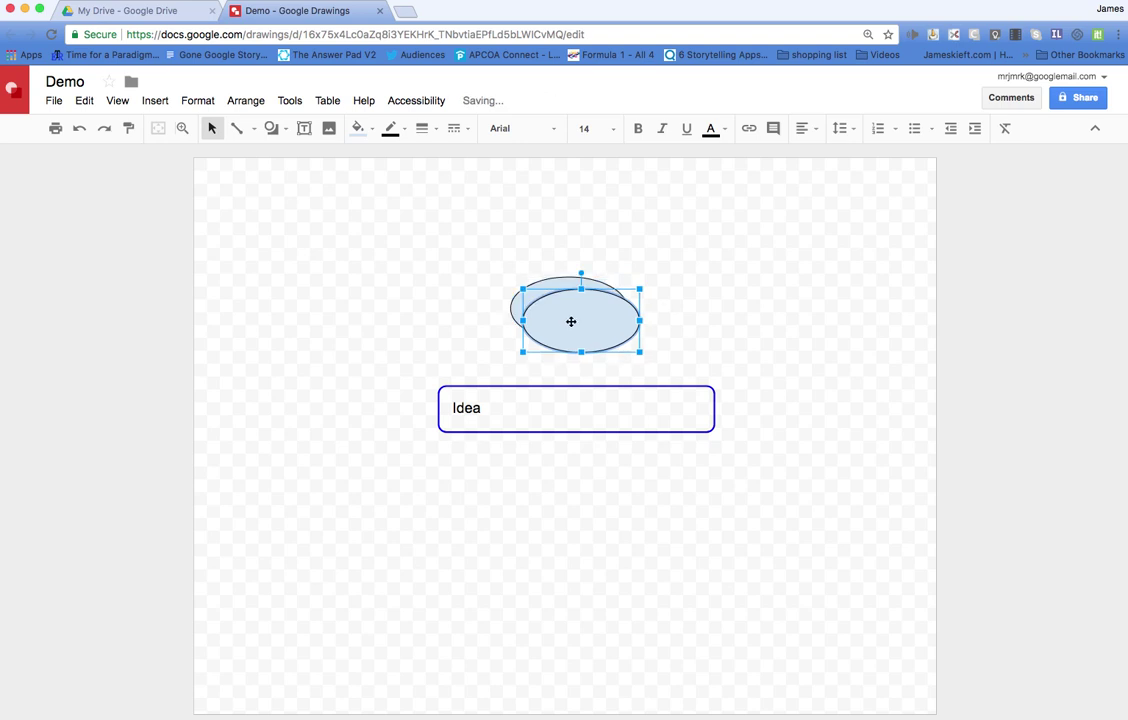
# - Duplicate the oval and place copies left, right, above and below the 'Idea' bar
pyautogui.moveTo(571, 321); pyautogui.dragTo(800, 408)
pyautogui.hotkey('ctrl', 'd')
pyautogui.moveTo(597, 327); pyautogui.dragTo(584, 537)
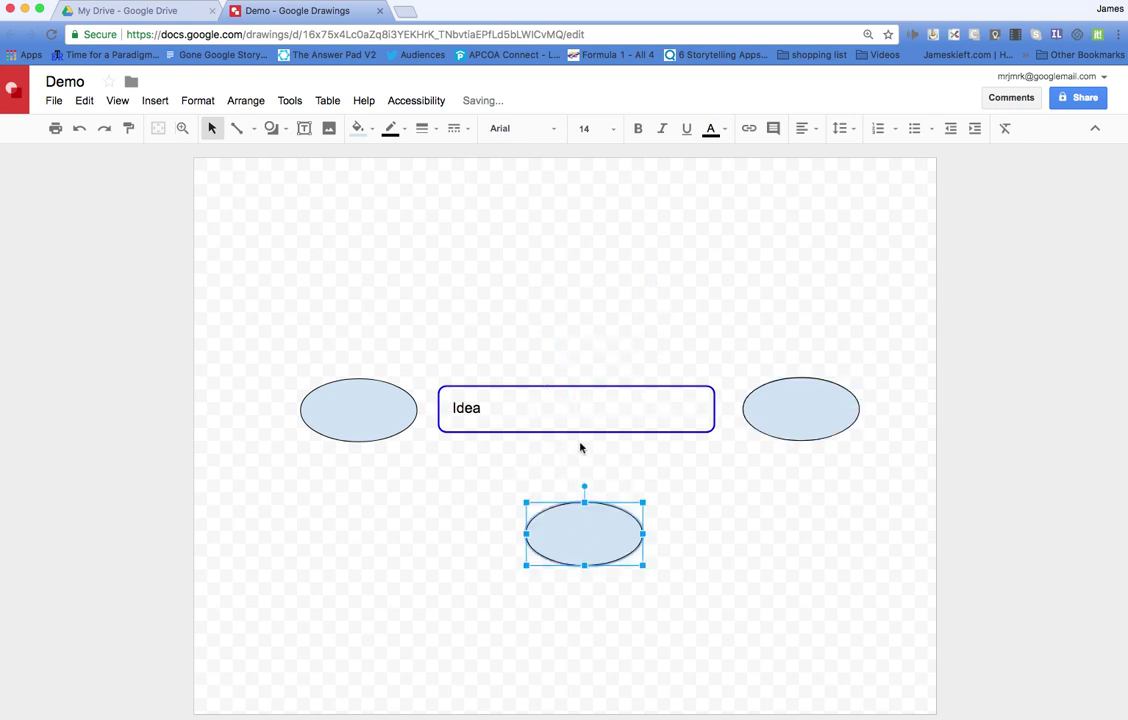
pyautogui.hotkey('ctrl', 'v')
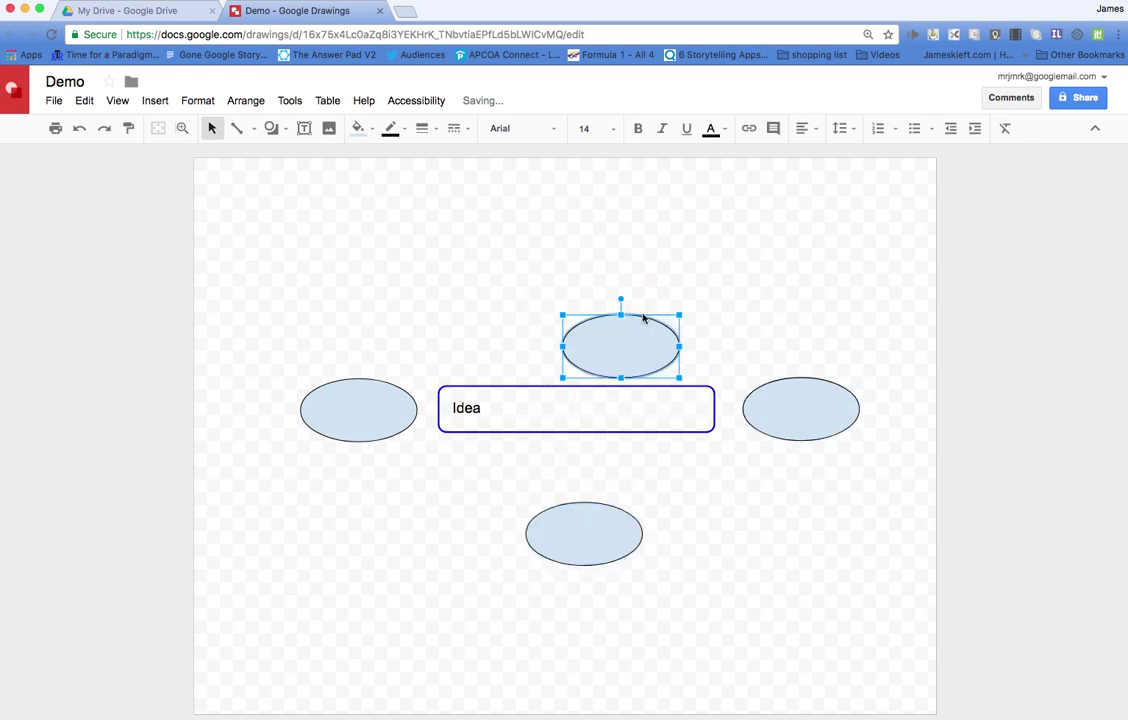
pyautogui.moveTo(604, 320)
pyautogui.mouseDown()
pyautogui.moveTo(573, 294)
pyautogui.moveTo(583, 328)
pyautogui.mouseUp()
pyautogui.click(584, 536)
pyautogui.moveTo(584, 536); pyautogui.dragTo(580, 521)
# - Set the left and top ovals' fill to transparent
pyautogui.click(355, 408)
pyautogui.click(357, 129)
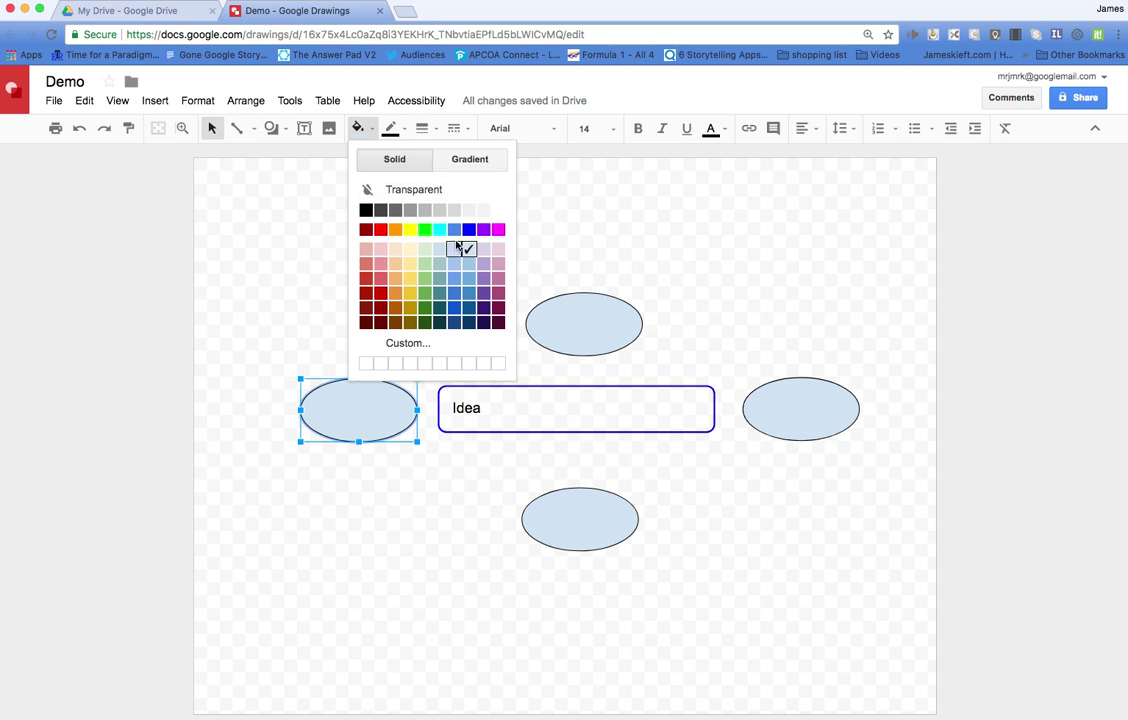
pyautogui.click(476, 168)
pyautogui.click(394, 159)
pyautogui.click(403, 190)
pyautogui.click(574, 312)
pyautogui.click(357, 129)
pyautogui.click(414, 190)
# - Set the right and bottom ovals' fill to transparent
pyautogui.click(774, 415)
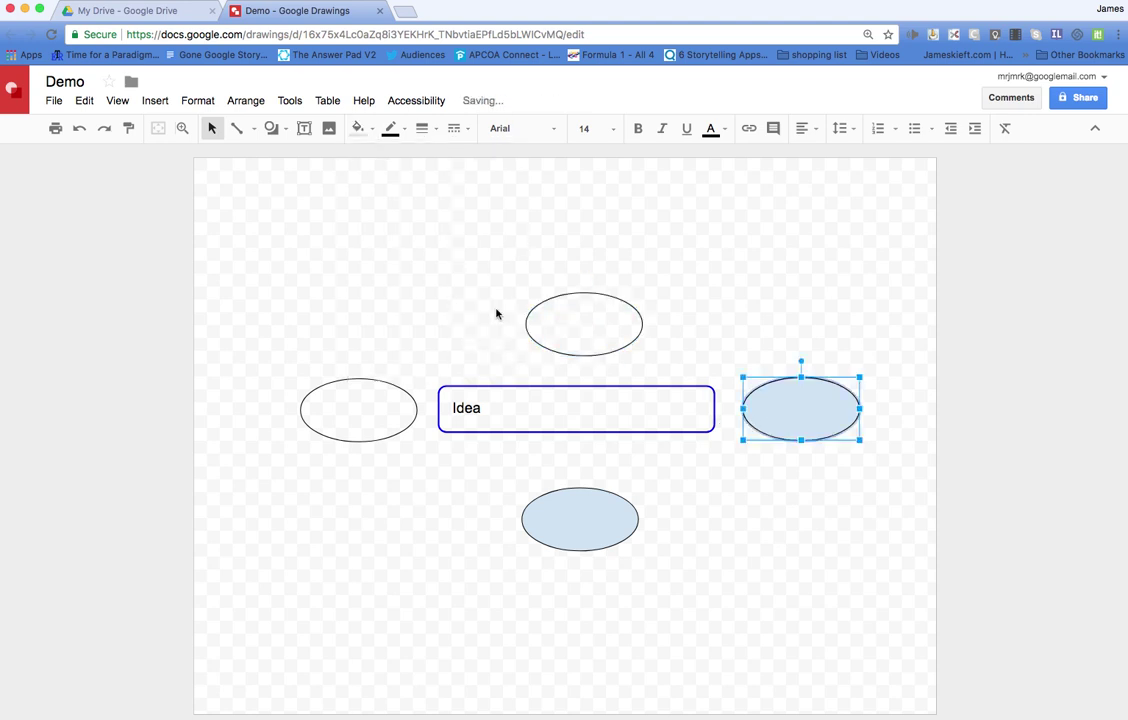
pyautogui.click(357, 129)
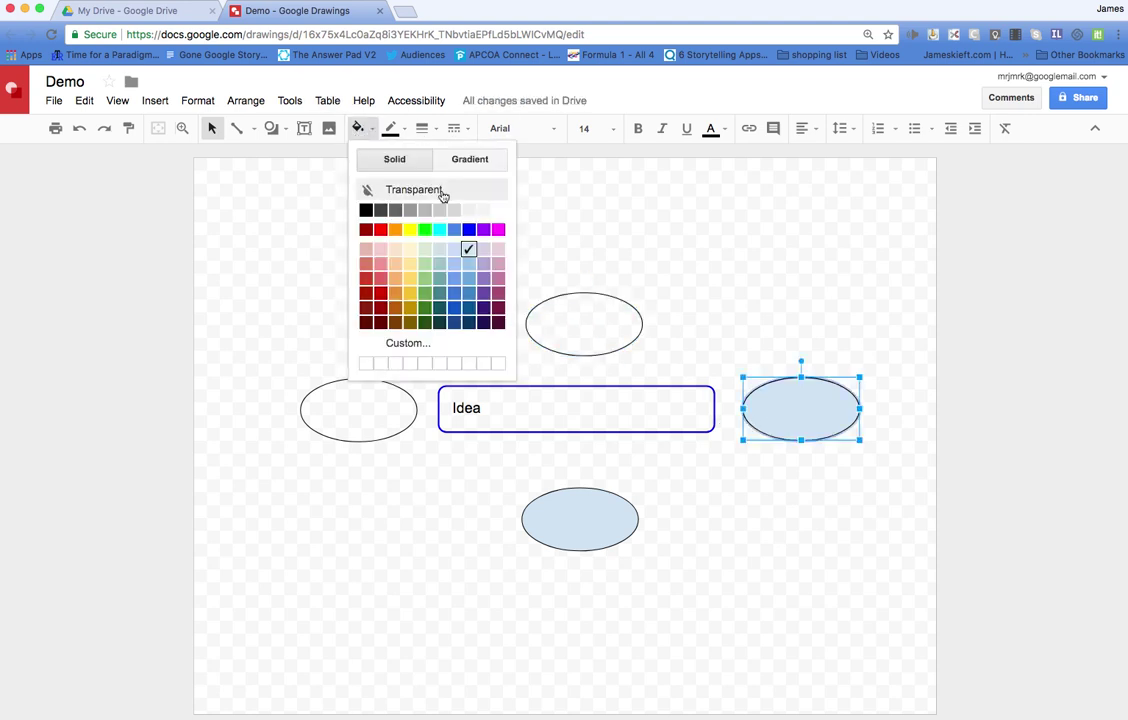
pyautogui.click(432, 190)
pyautogui.click(572, 512)
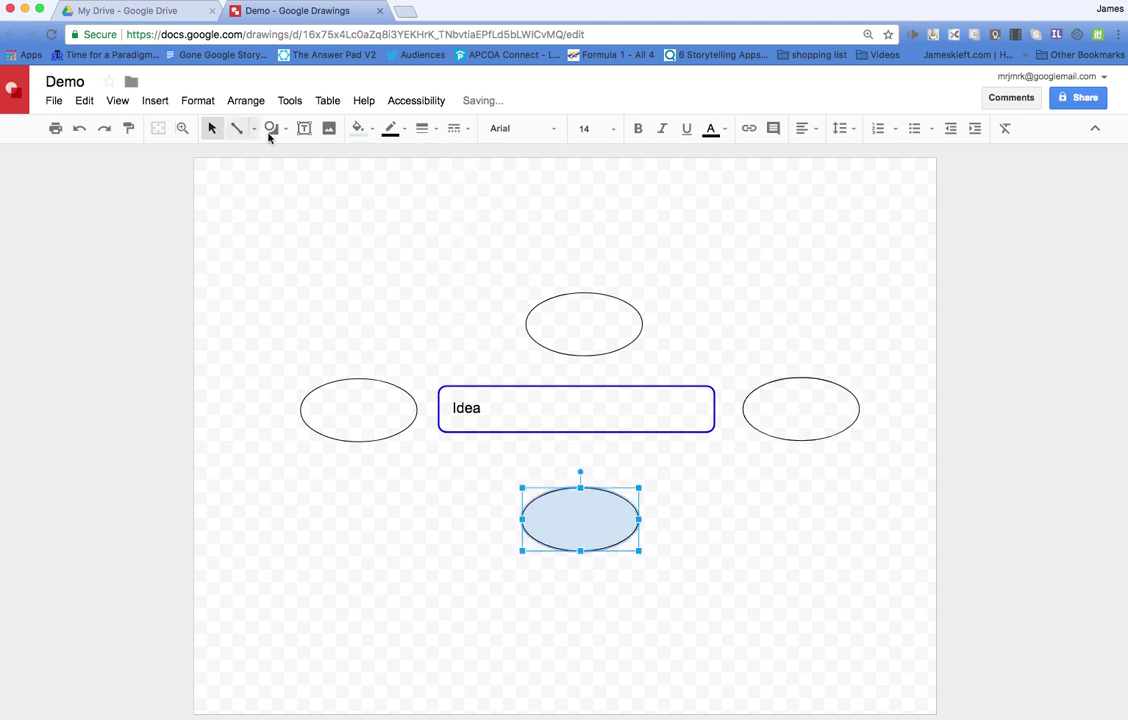
pyautogui.click(357, 129)
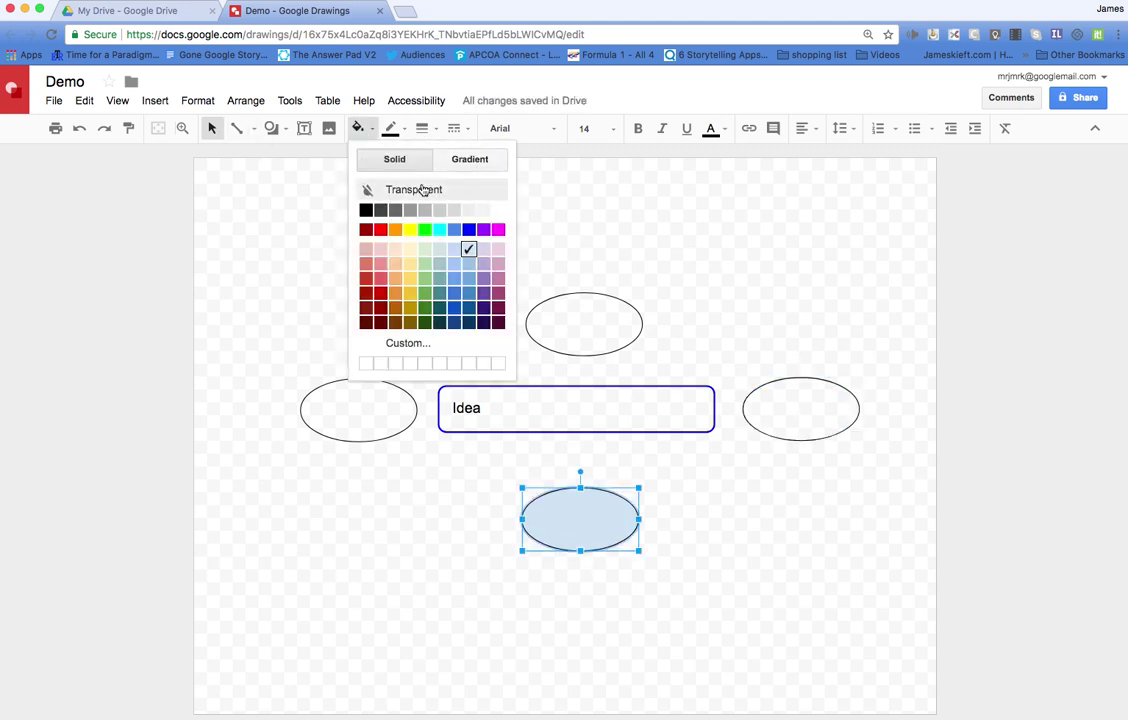
pyautogui.click(423, 190)
# - Align the top, bottom, right and left ovals evenly around the 'Idea' bar
pyautogui.moveTo(583, 340)
pyautogui.mouseDown()
pyautogui.moveTo(571, 274)
pyautogui.moveTo(575, 348)
pyautogui.mouseUp()
pyautogui.moveTo(589, 494)
pyautogui.mouseDown()
pyautogui.moveTo(584, 415)
pyautogui.moveTo(583, 478)
pyautogui.mouseUp()
pyautogui.moveTo(835, 424); pyautogui.dragTo(828, 425)
pyautogui.moveTo(368, 418); pyautogui.dragTo(369, 418)
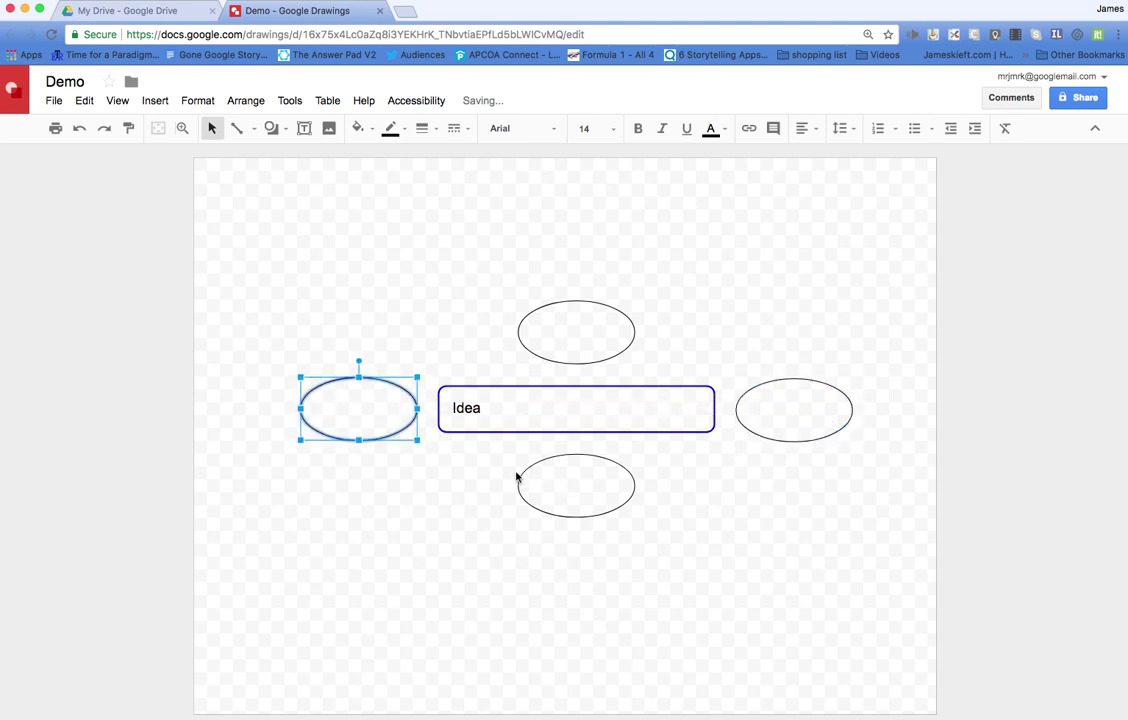
# - Marquee-select all five shapes together
pyautogui.click(299, 284)
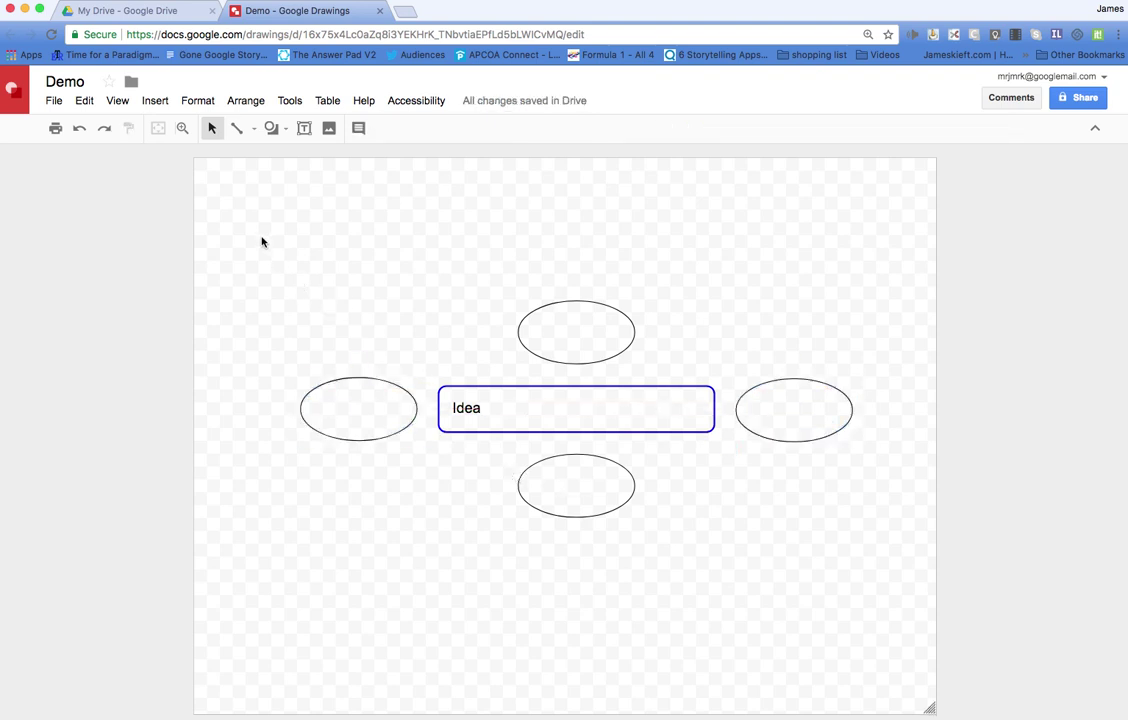
pyautogui.moveTo(262, 241); pyautogui.dragTo(811, 570)
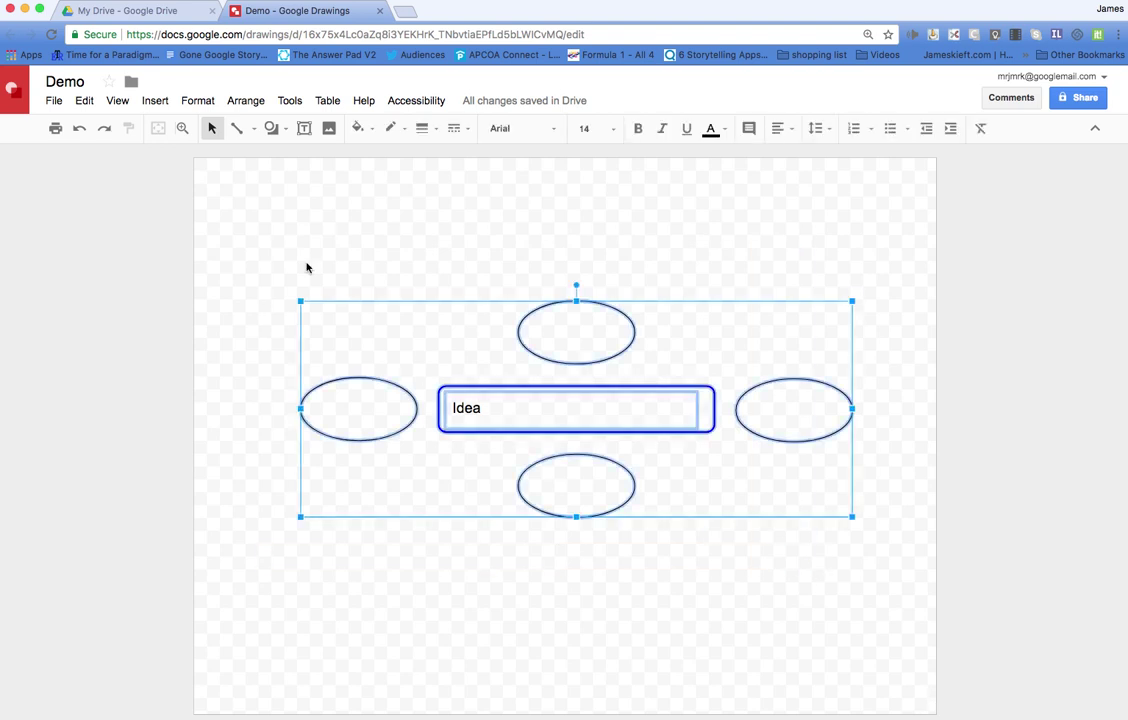
pyautogui.click(236, 102)
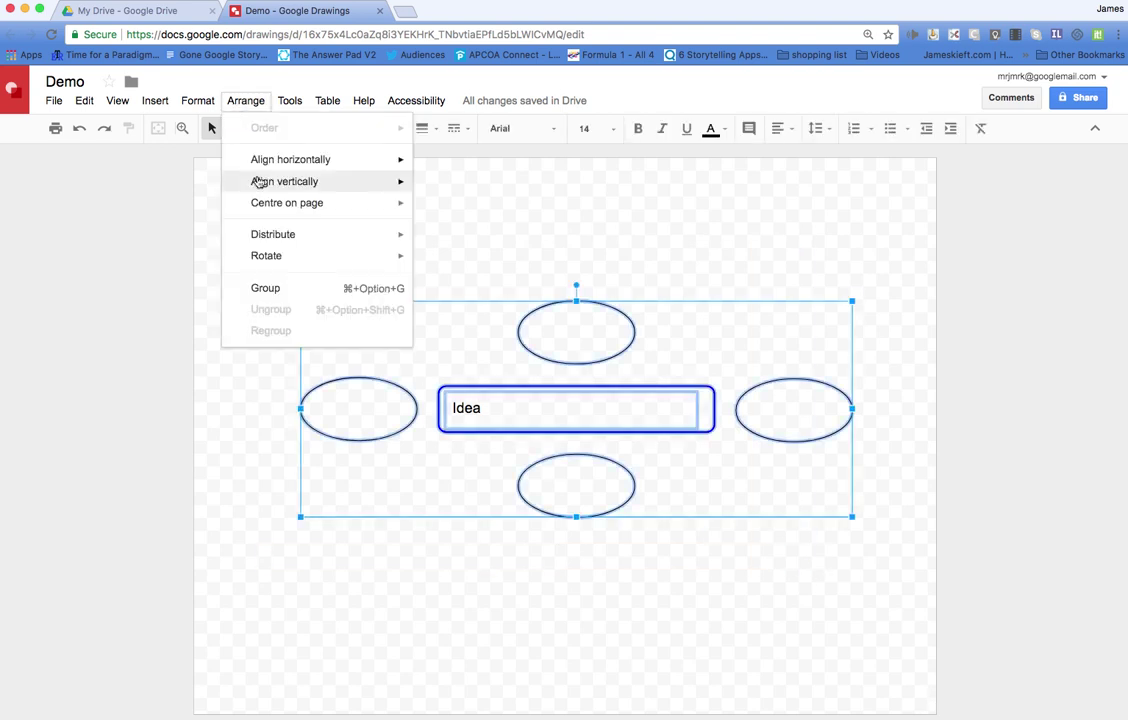
# - Group the 'Idea' bar and four ovals, then move the group slightly down
pyautogui.moveTo(267, 244)
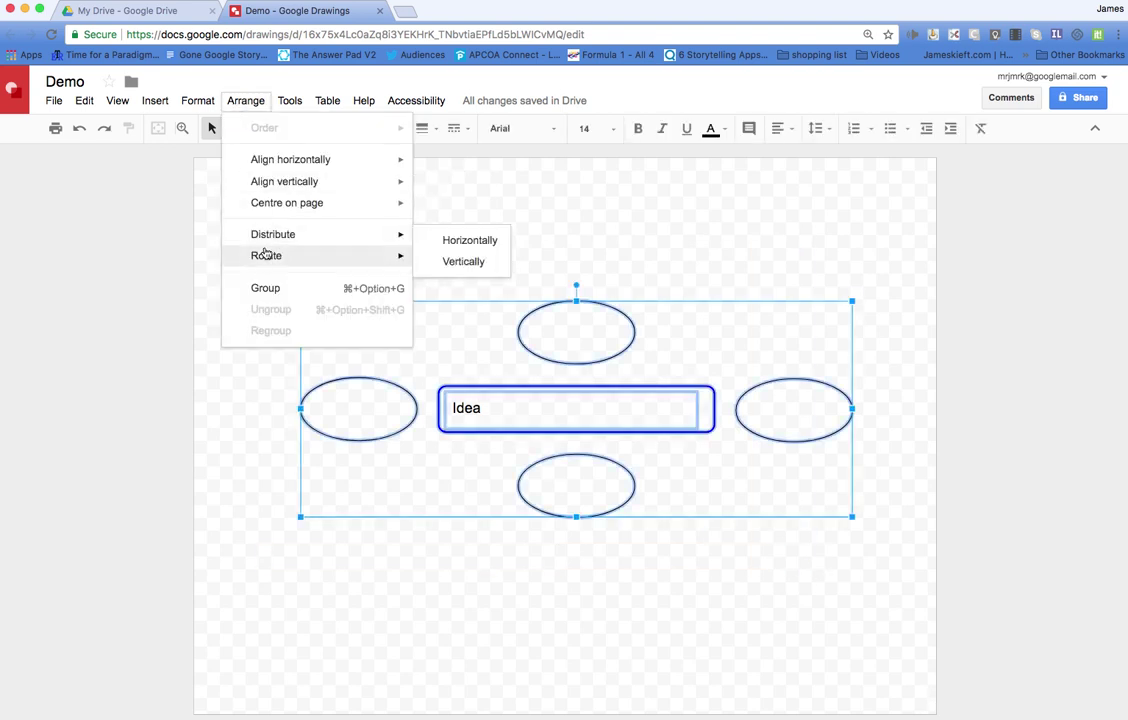
pyautogui.click(266, 289)
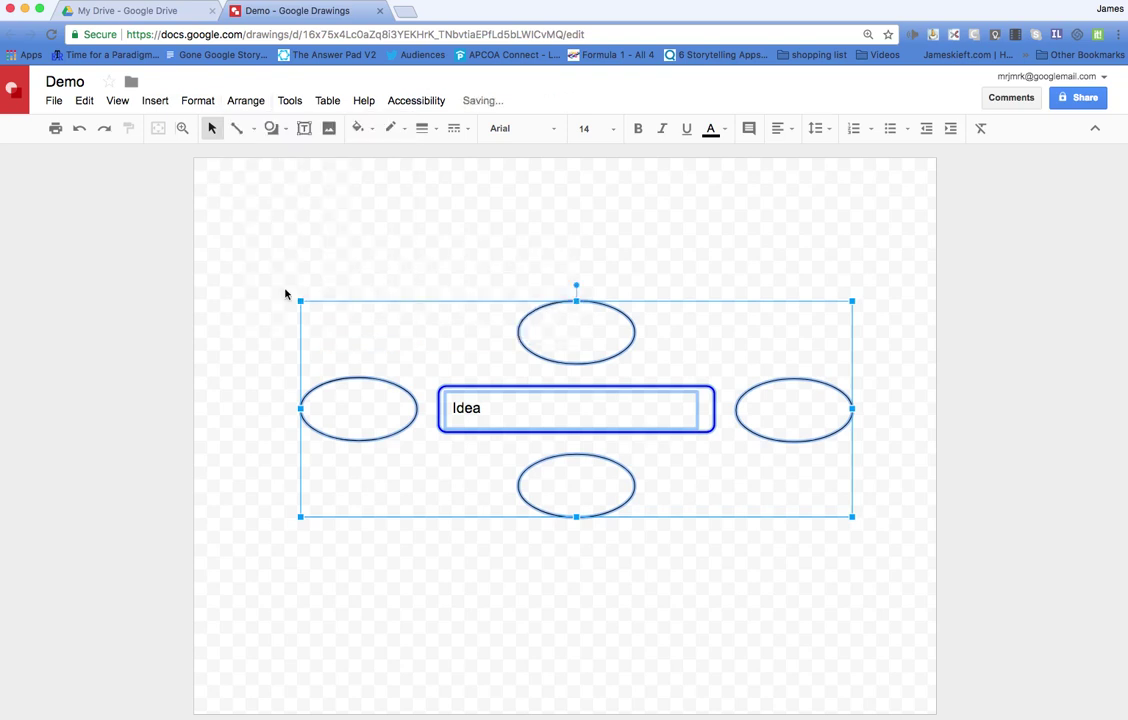
pyautogui.click(565, 636)
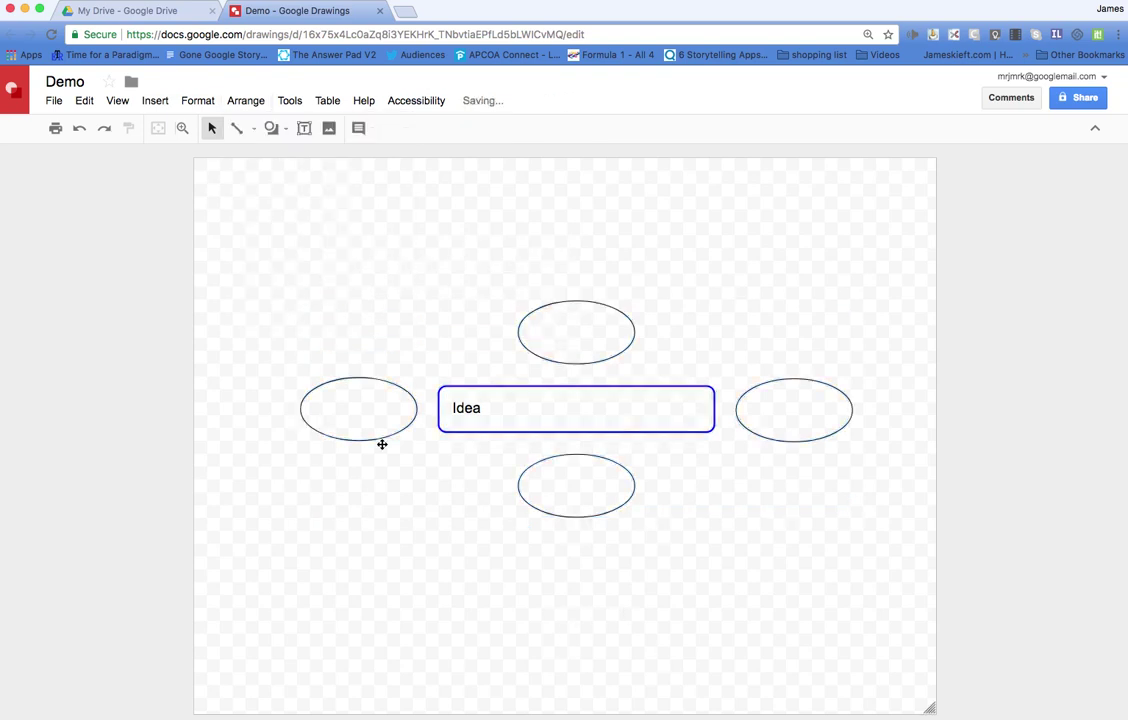
pyautogui.moveTo(560, 346)
pyautogui.mouseDown()
pyautogui.moveTo(577, 345)
pyautogui.moveTo(511, 341)
pyautogui.moveTo(558, 355)
pyautogui.mouseUp()
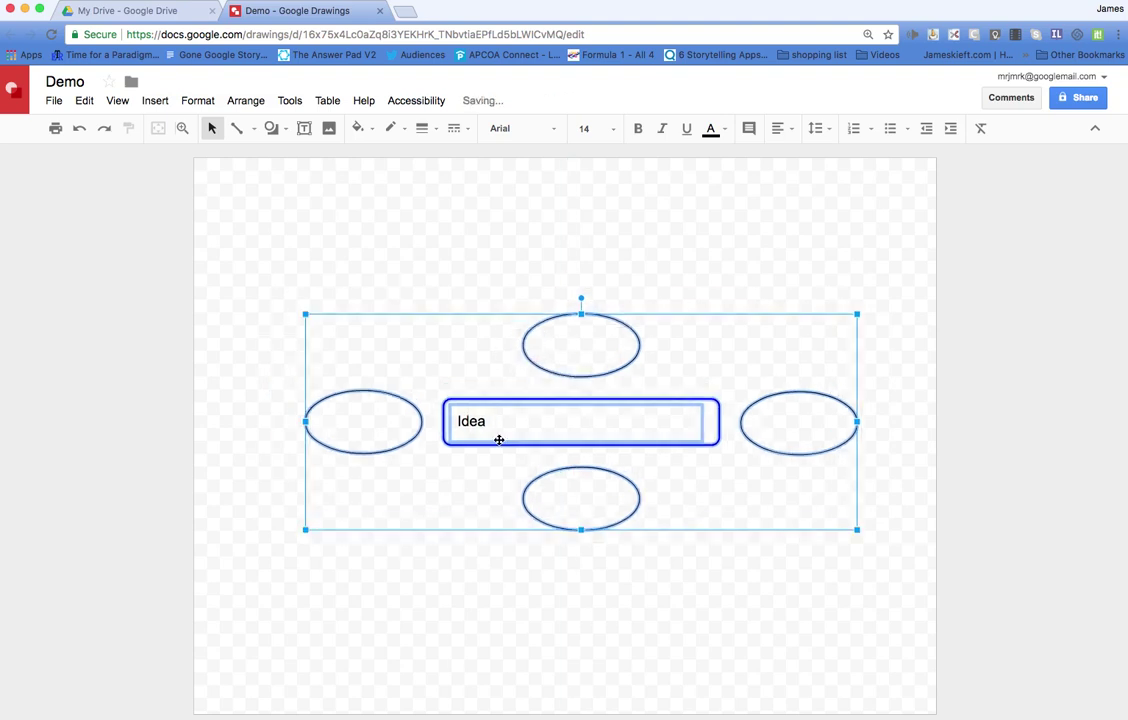
pyautogui.click(386, 289)
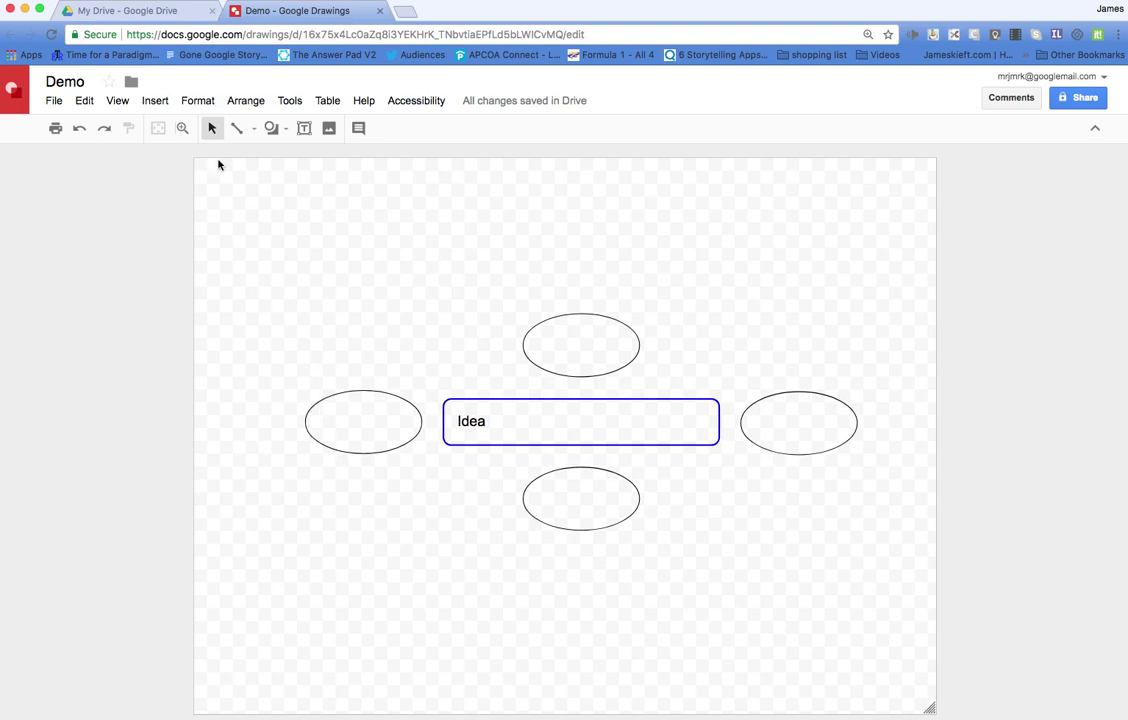
pyautogui.click(152, 101)
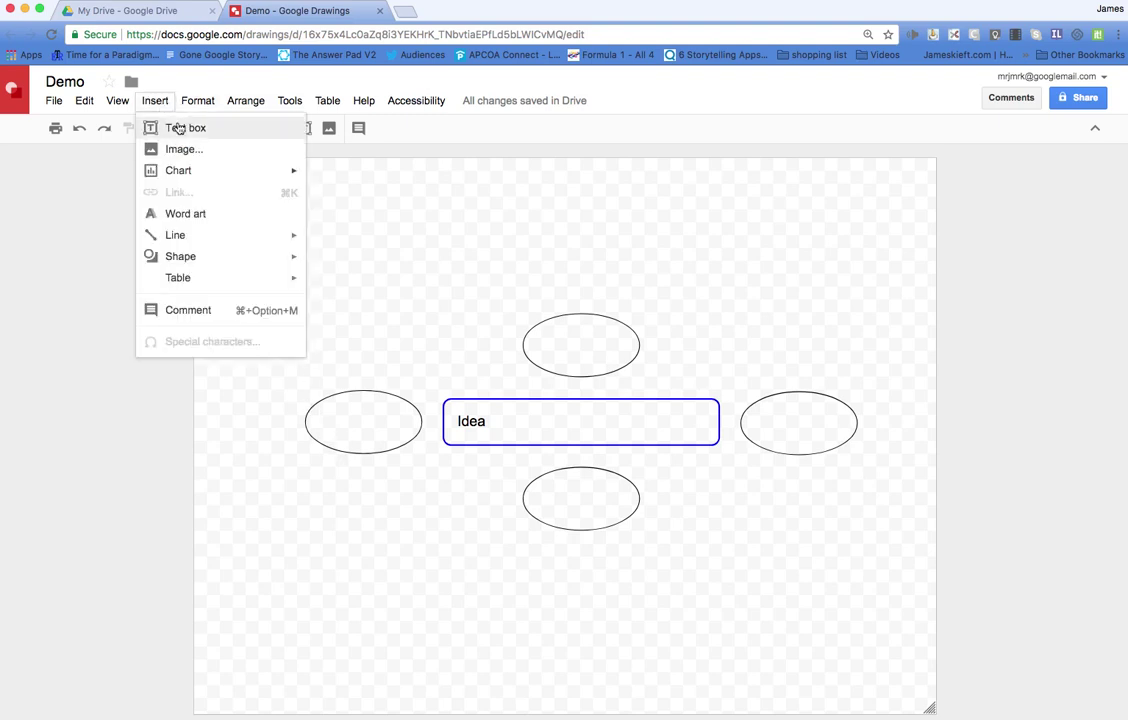
# - Discard a trial text box and enter text editing inside the left oval
pyautogui.click(178, 128)
pyautogui.moveTo(316, 409); pyautogui.dragTo(403, 438)
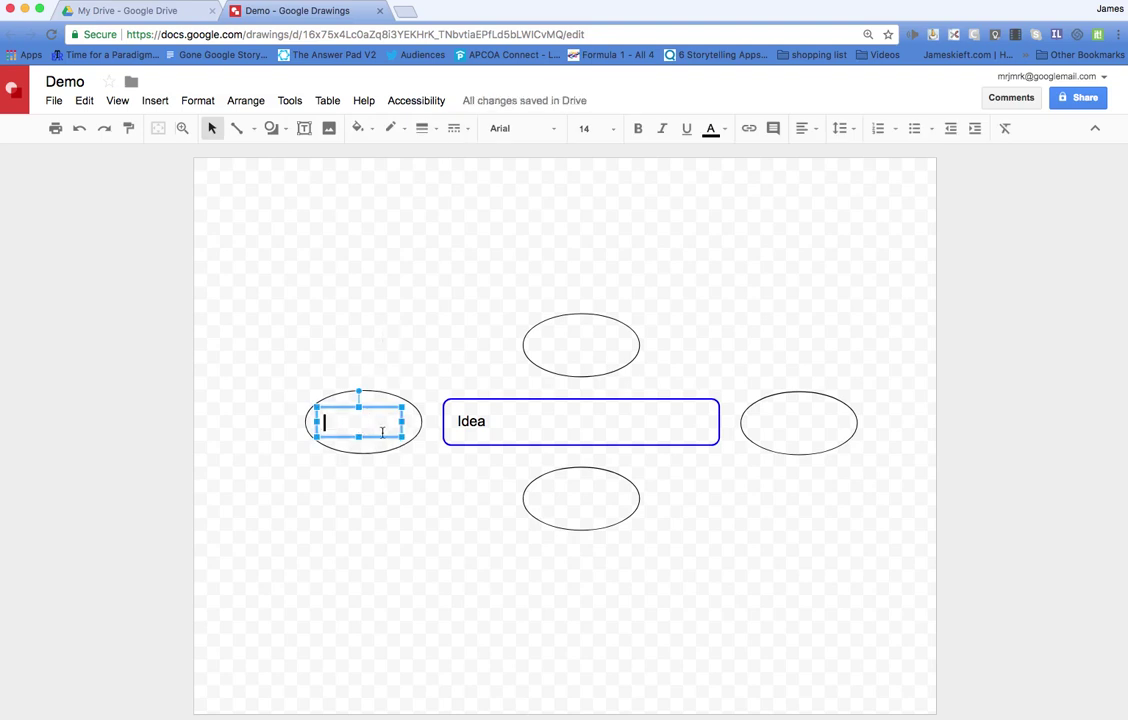
pyautogui.click(408, 533)
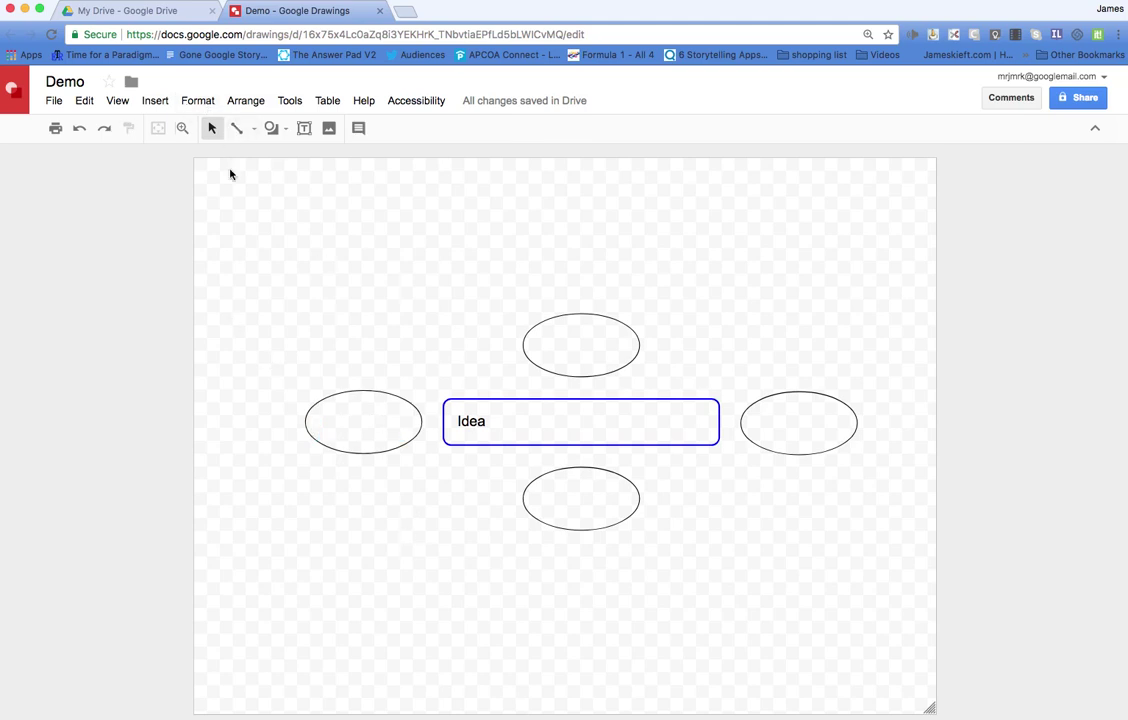
pyautogui.doubleClick(367, 421)
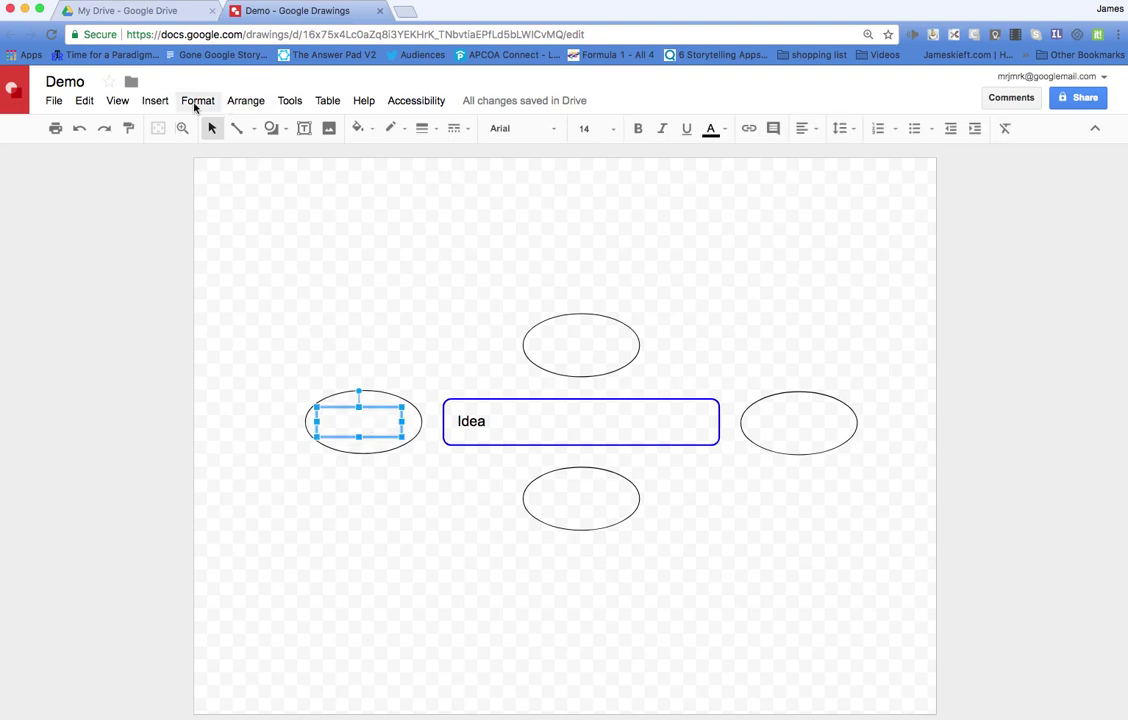
pyautogui.click(245, 101)
# - Choose the Curved Connector tool from the Insert menu's line options
pyautogui.moveTo(277, 105)
pyautogui.click(155, 101)
pyautogui.click(155, 101)
pyautogui.moveTo(170, 236)
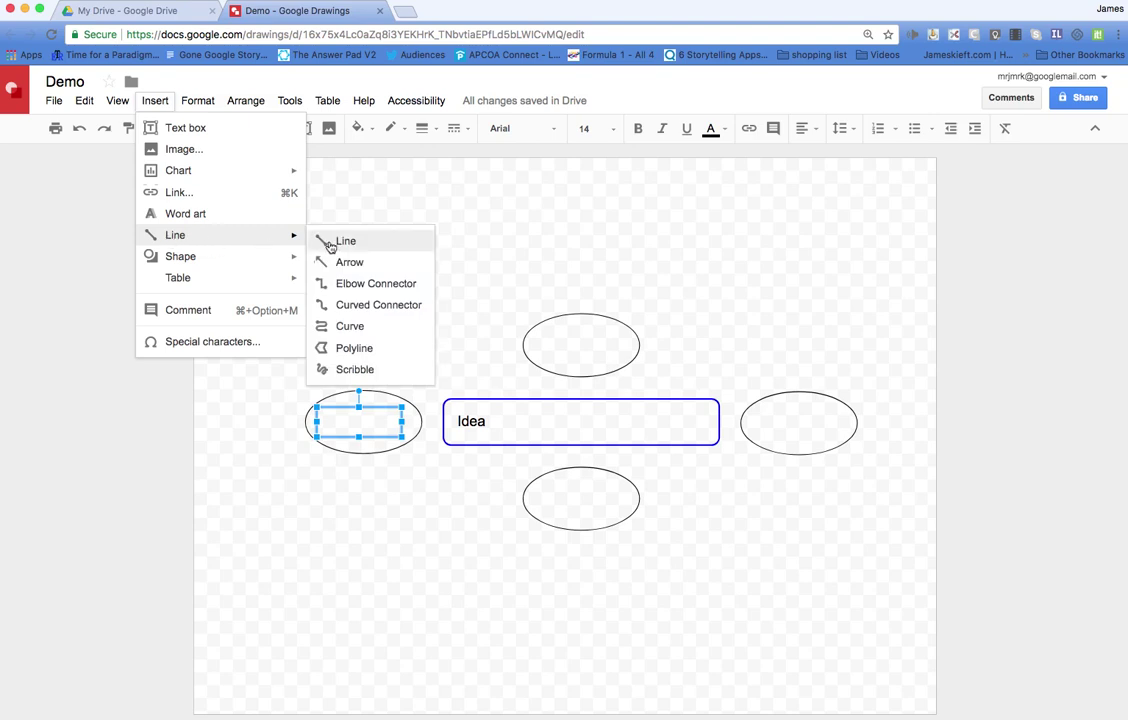
pyautogui.click(330, 304)
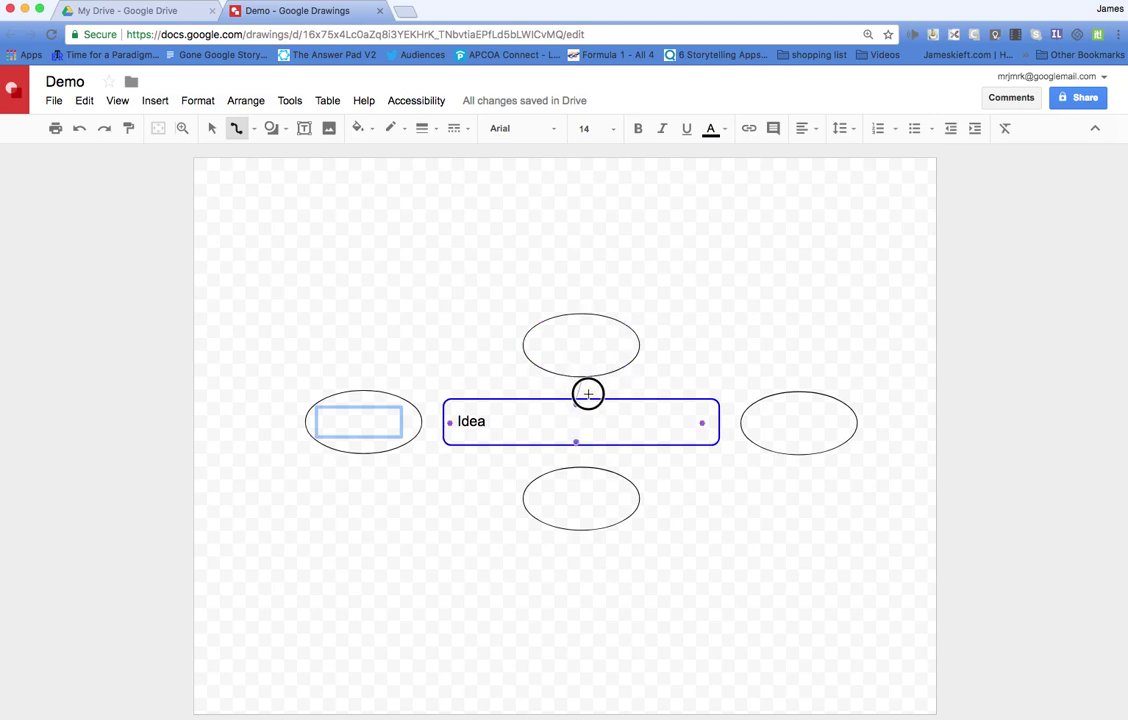
# - Connect the Idea box to the top, left, bottom and right ovals, then paste a light-blue oval
pyautogui.moveTo(588, 394); pyautogui.dragTo(582, 396)
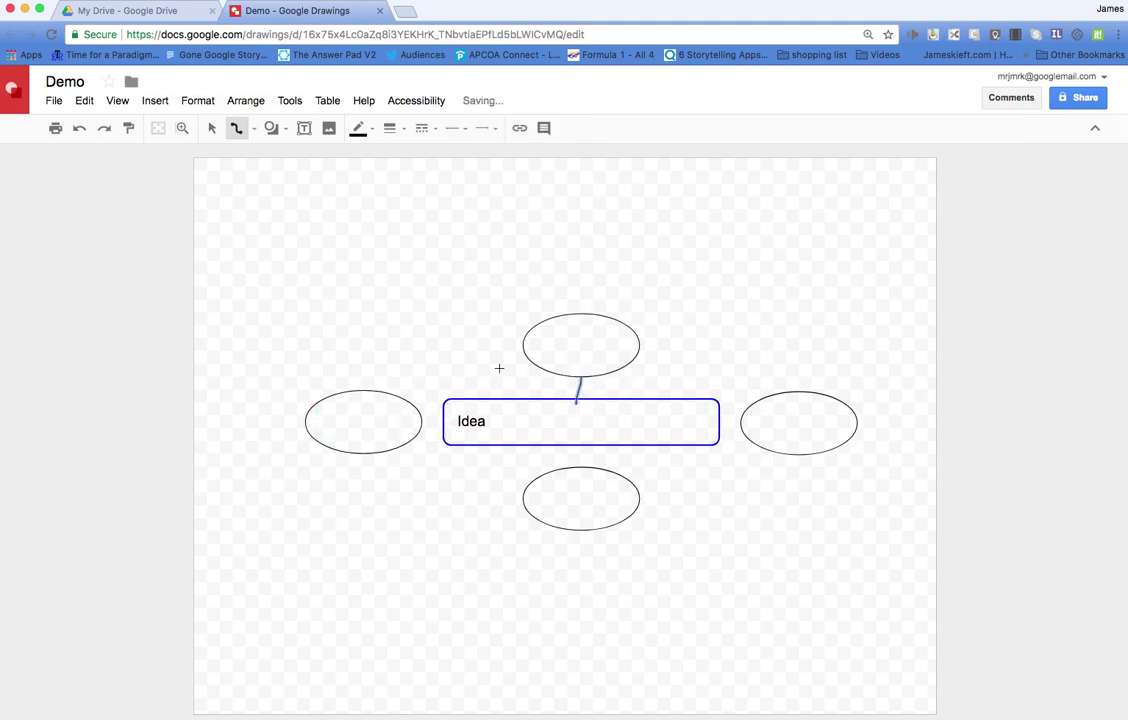
pyautogui.moveTo(447, 422); pyautogui.dragTo(421, 422)
pyautogui.moveTo(576, 443); pyautogui.dragTo(579, 467)
pyautogui.moveTo(737, 424); pyautogui.dragTo(740, 423)
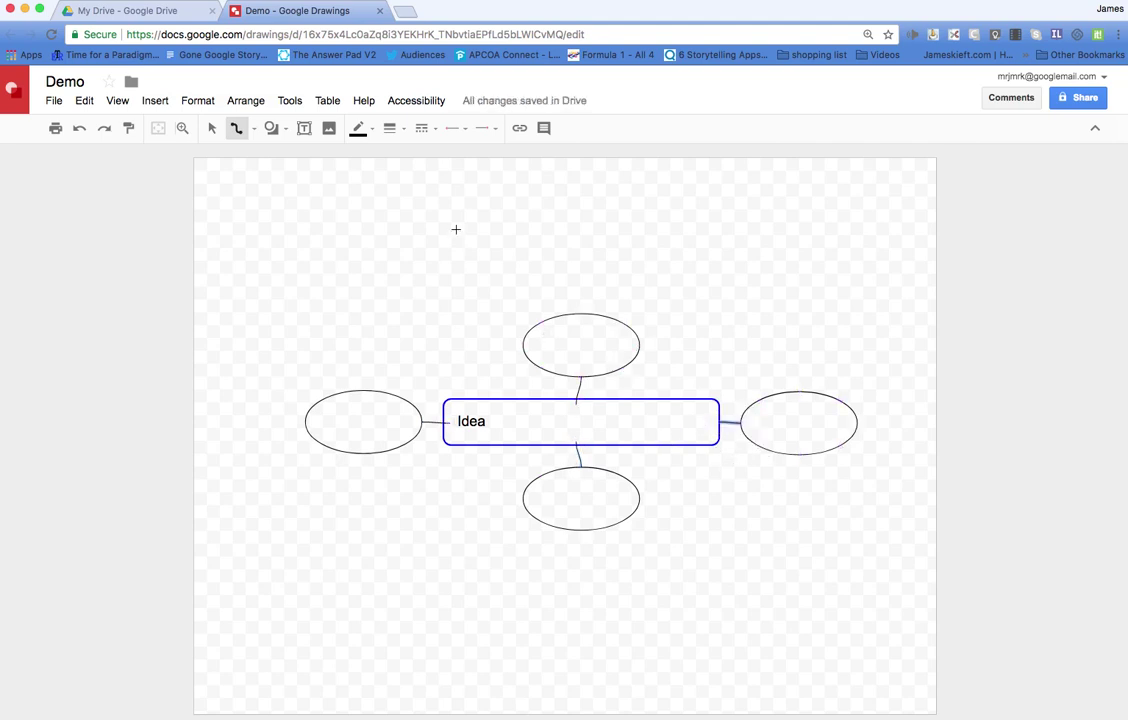
pyautogui.hotkey('ctrl', 'v')
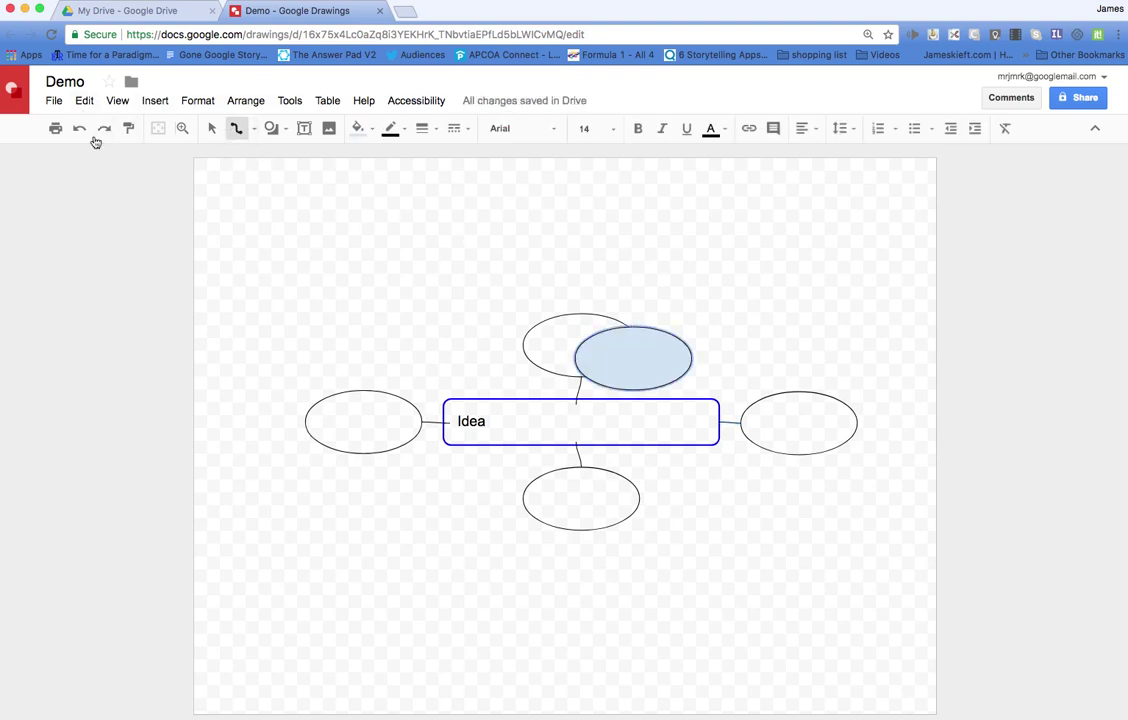
# - Place the light-blue oval up-left of the top oval, linked to it by a curved connector
pyautogui.click(212, 128)
pyautogui.moveTo(688, 348); pyautogui.dragTo(479, 283)
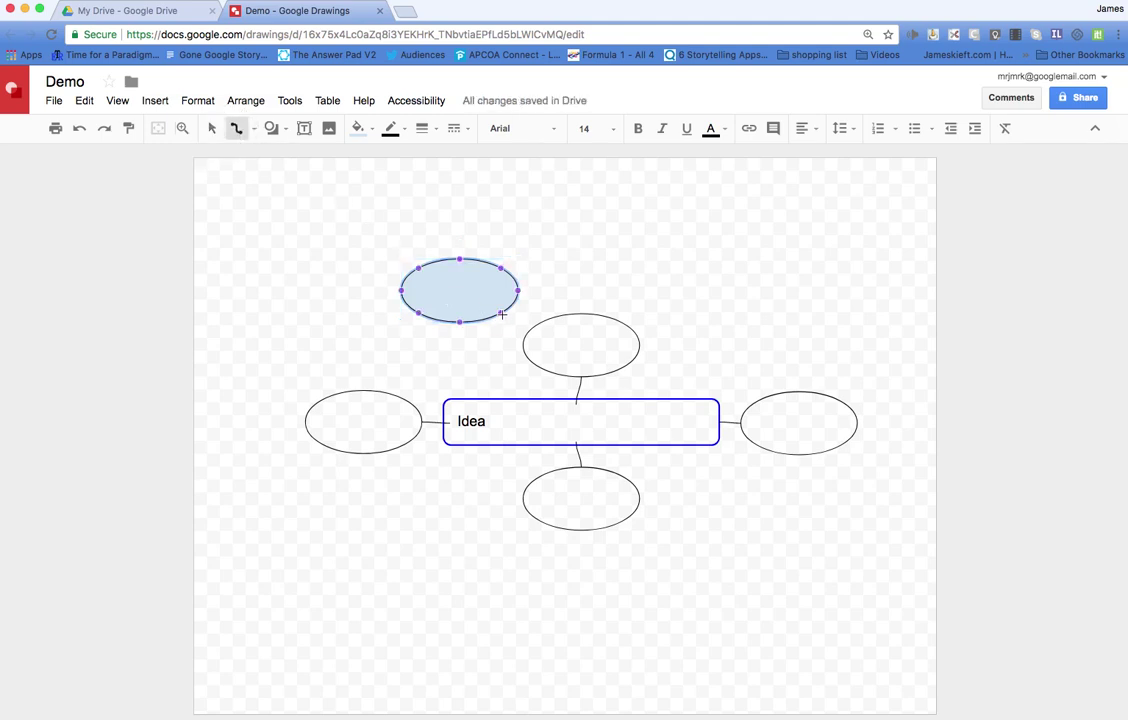
pyautogui.moveTo(514, 316); pyautogui.dragTo(536, 323)
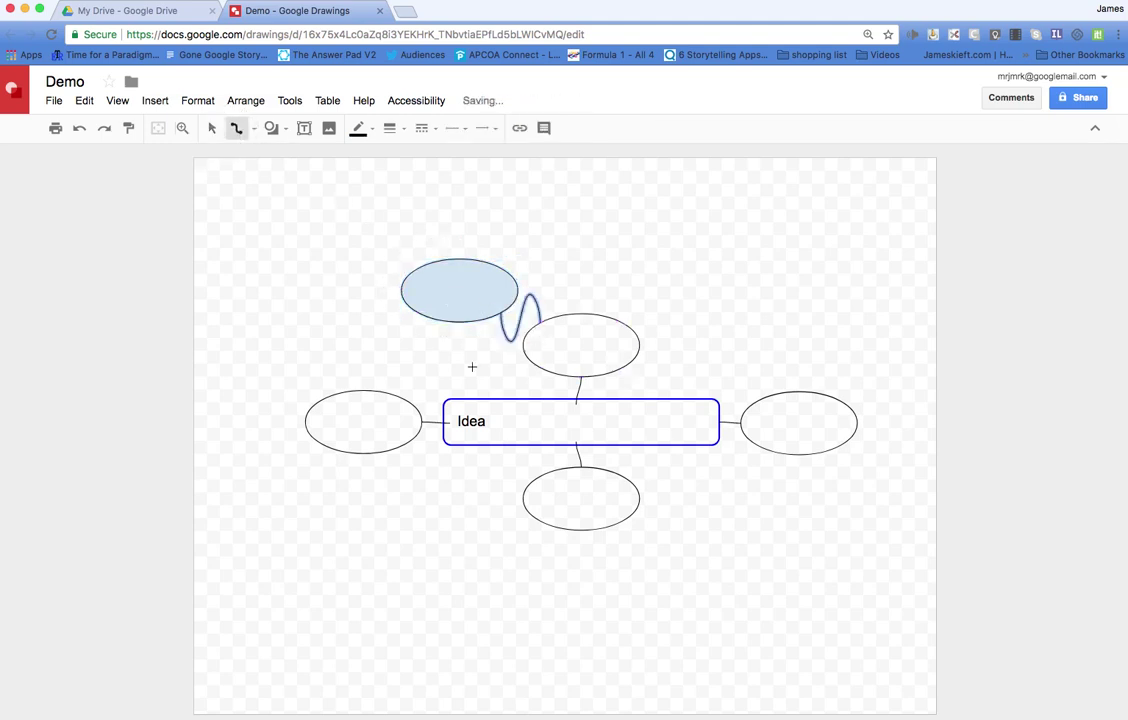
pyautogui.click(212, 128)
pyautogui.moveTo(456, 296); pyautogui.dragTo(431, 275)
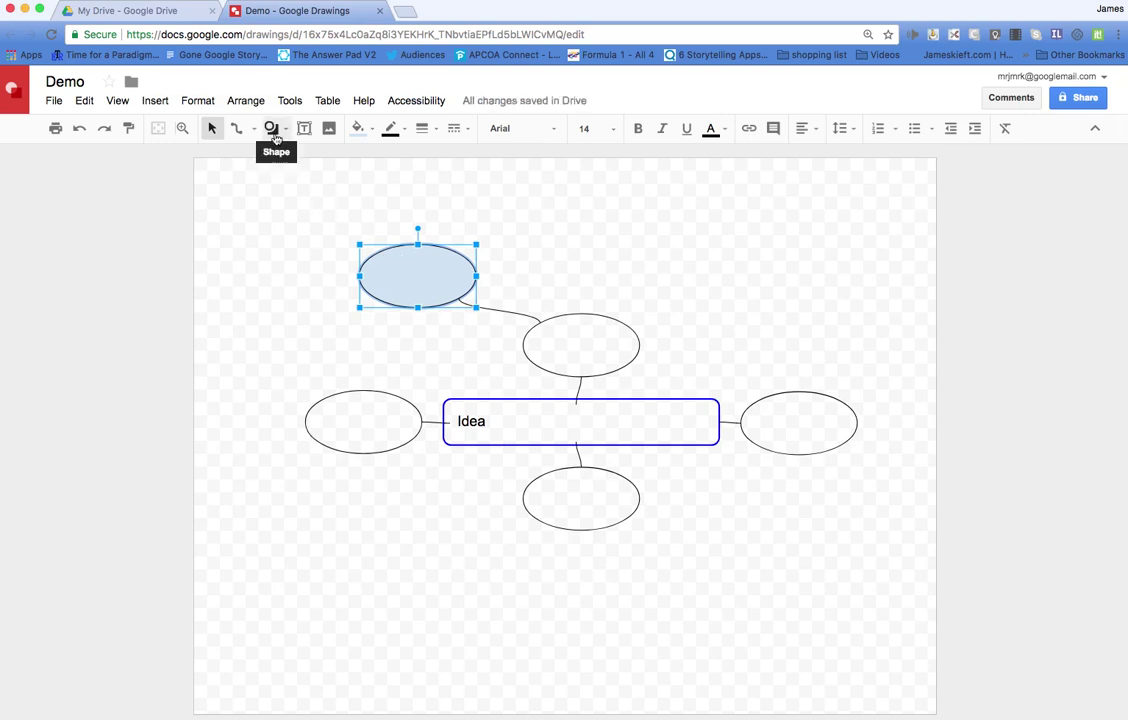
pyautogui.click(275, 136)
# - Change the light-blue oval's shape to a rounded rectangle and shift it slightly lower
pyautogui.moveTo(305, 179)
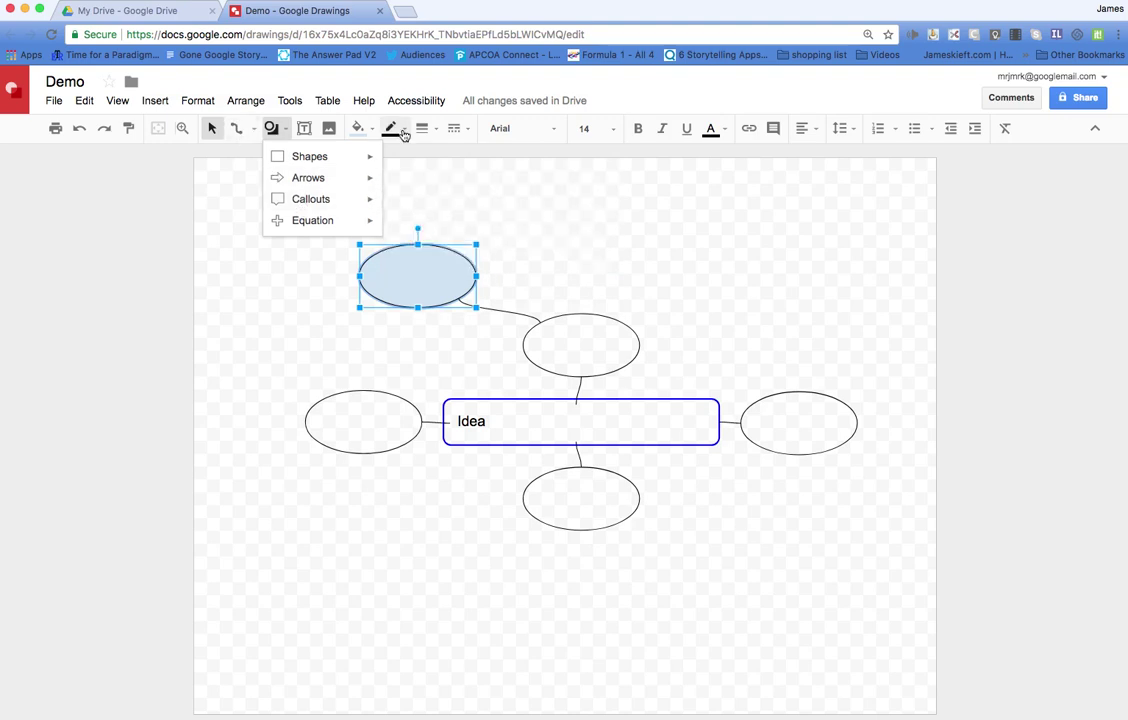
pyautogui.click(206, 104)
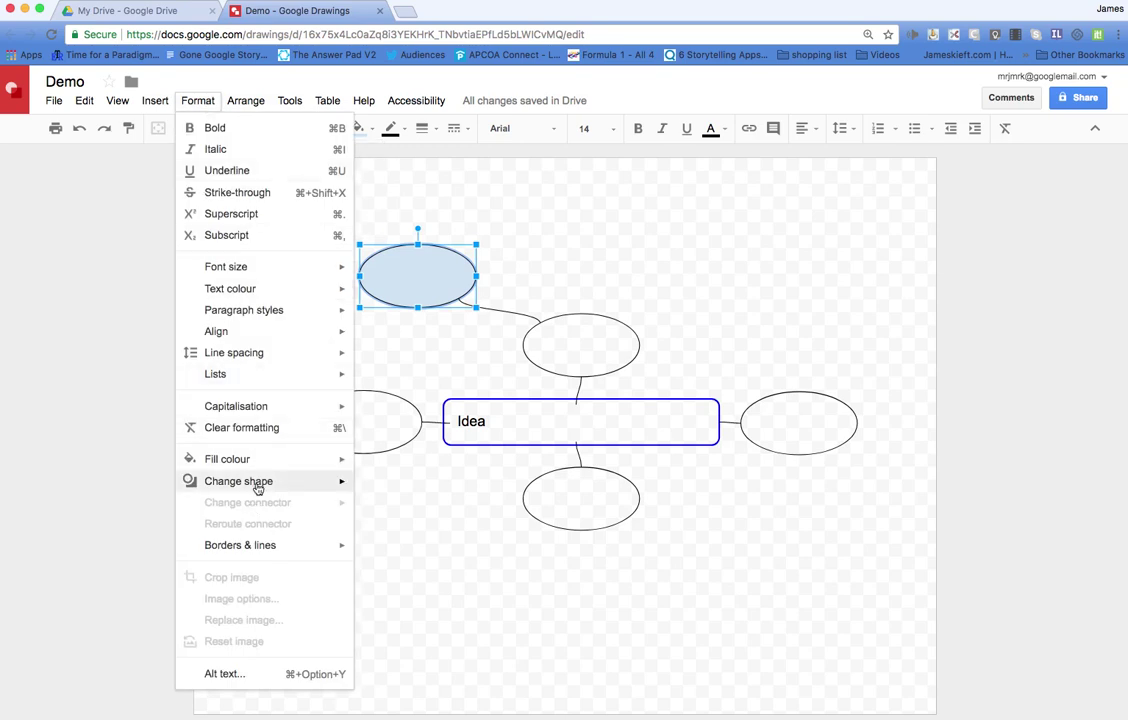
pyautogui.moveTo(258, 488)
pyautogui.moveTo(428, 494)
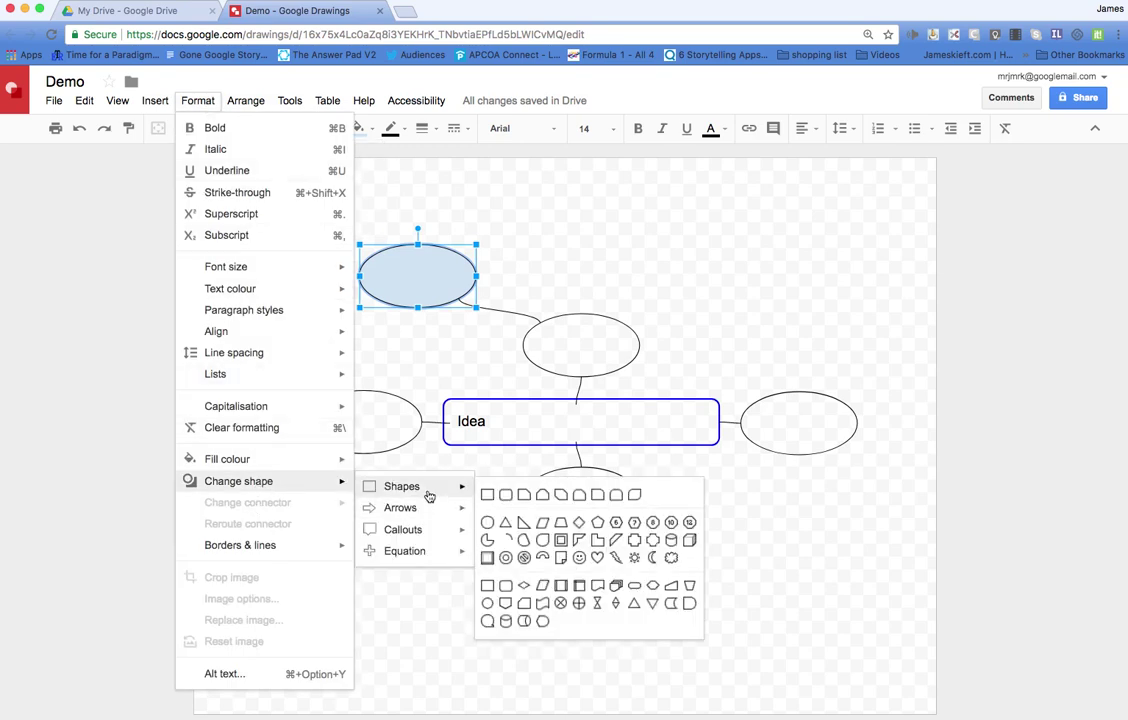
pyautogui.click(506, 495)
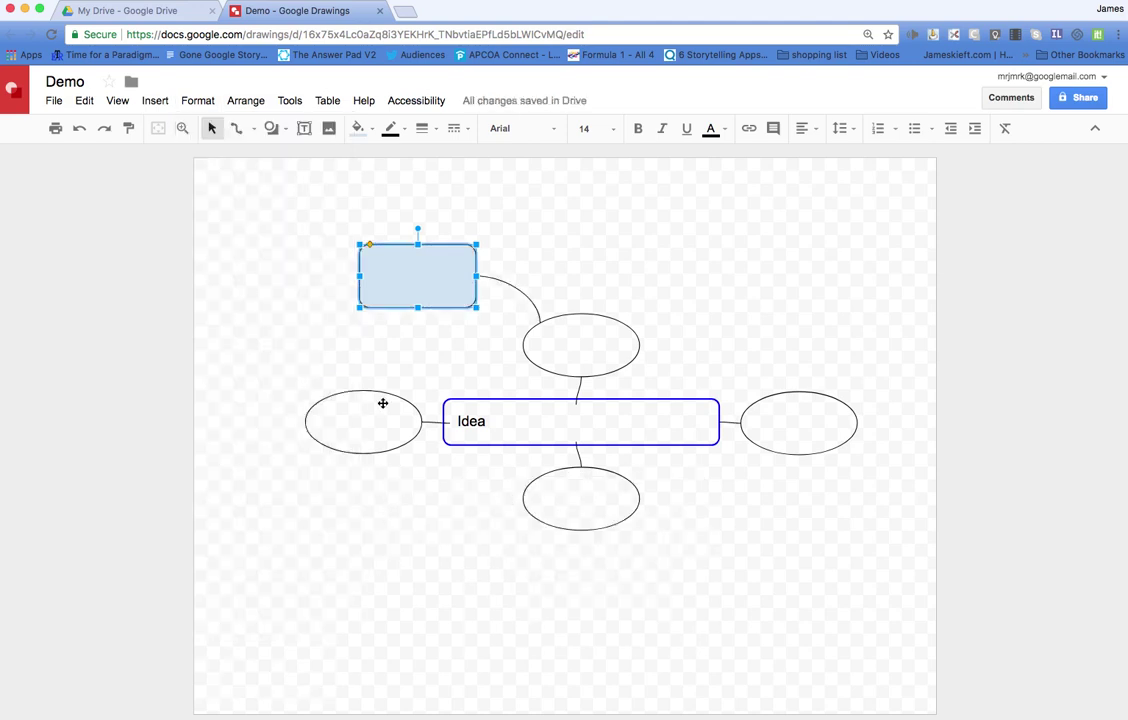
pyautogui.moveTo(408, 284); pyautogui.dragTo(403, 314)
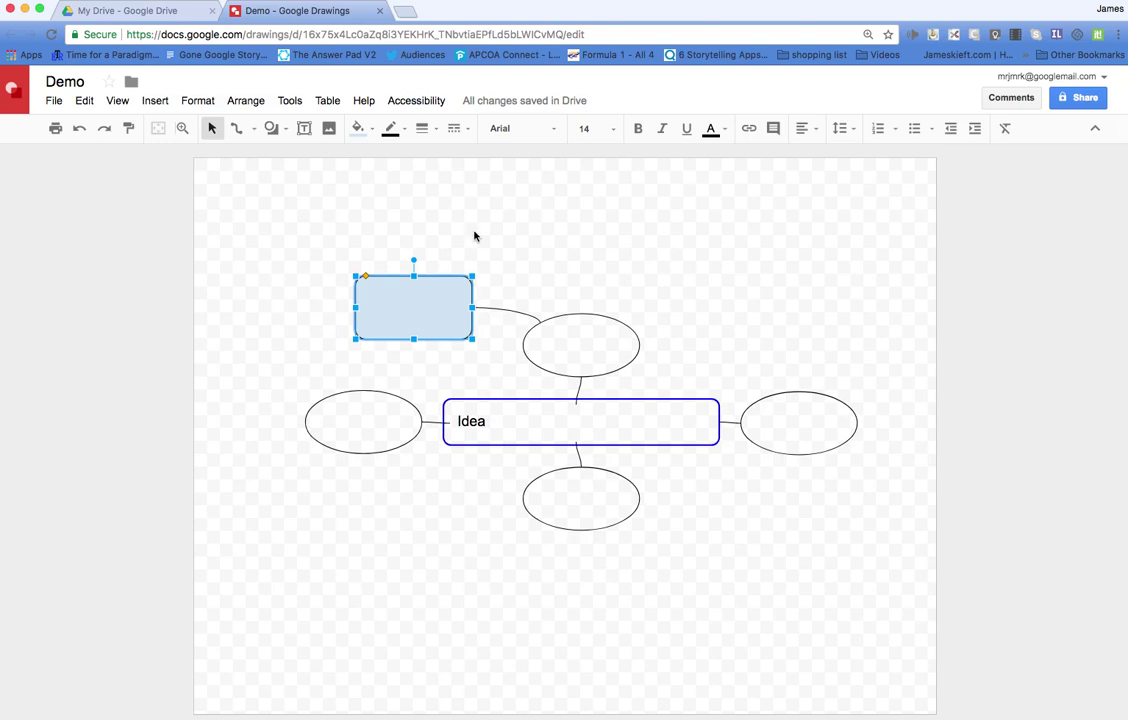
pyautogui.click(59, 105)
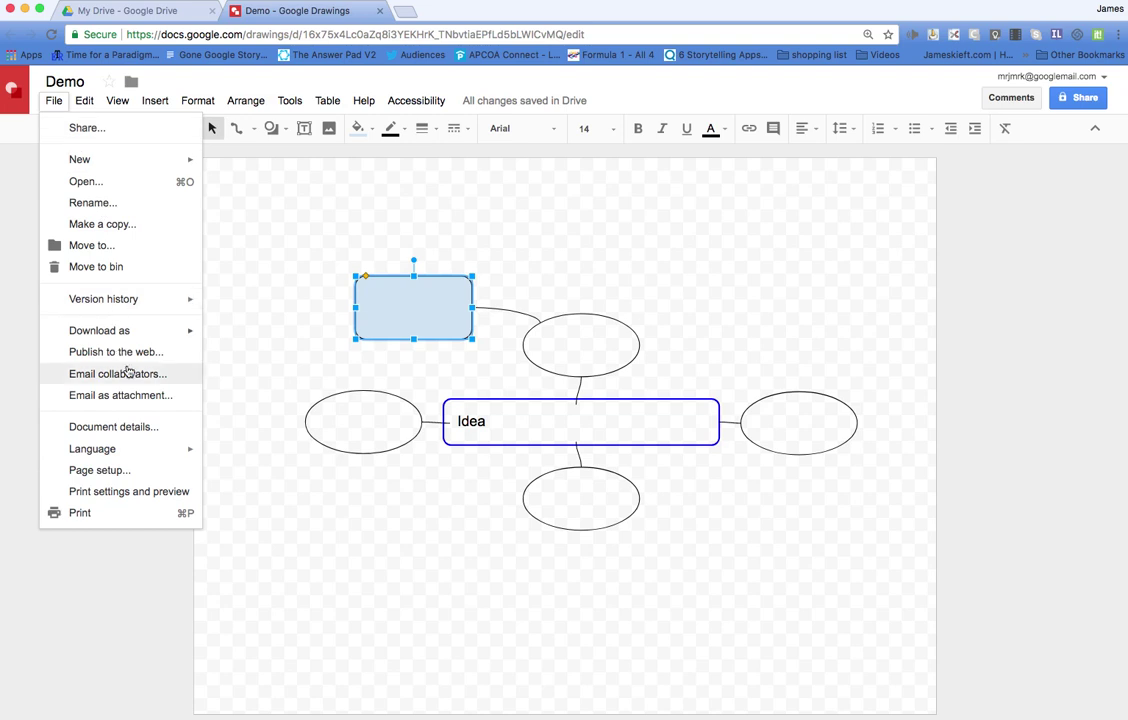
pyautogui.moveTo(143, 340)
pyautogui.moveTo(120, 300)
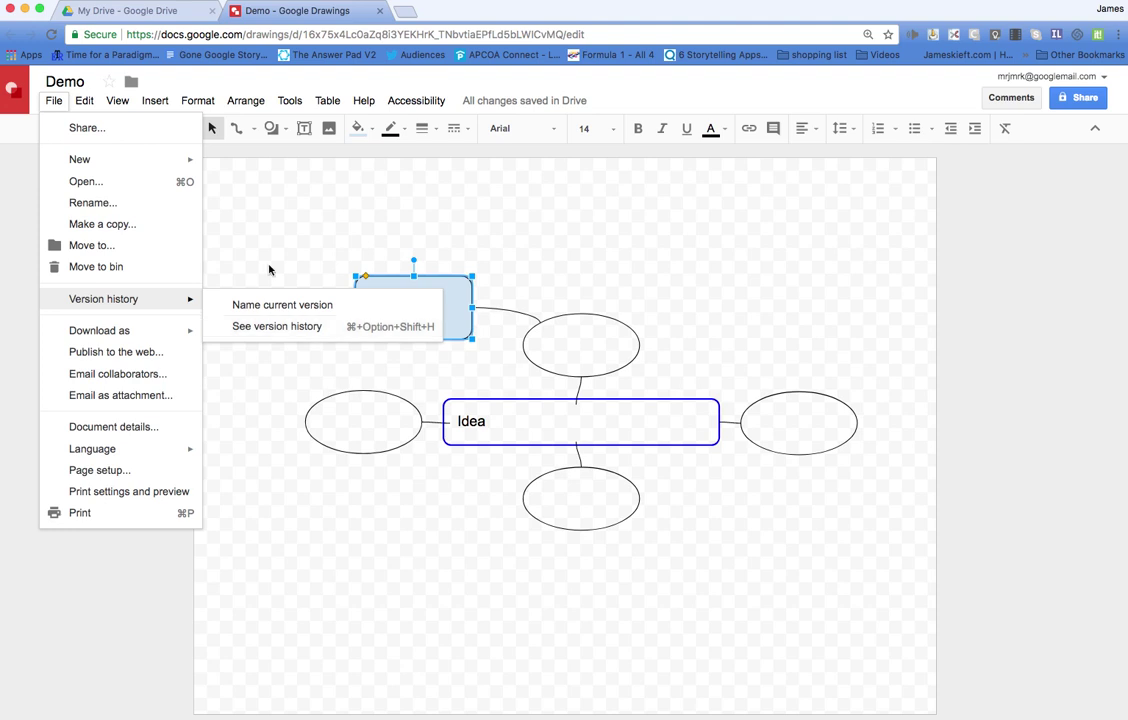
pyautogui.click(320, 210)
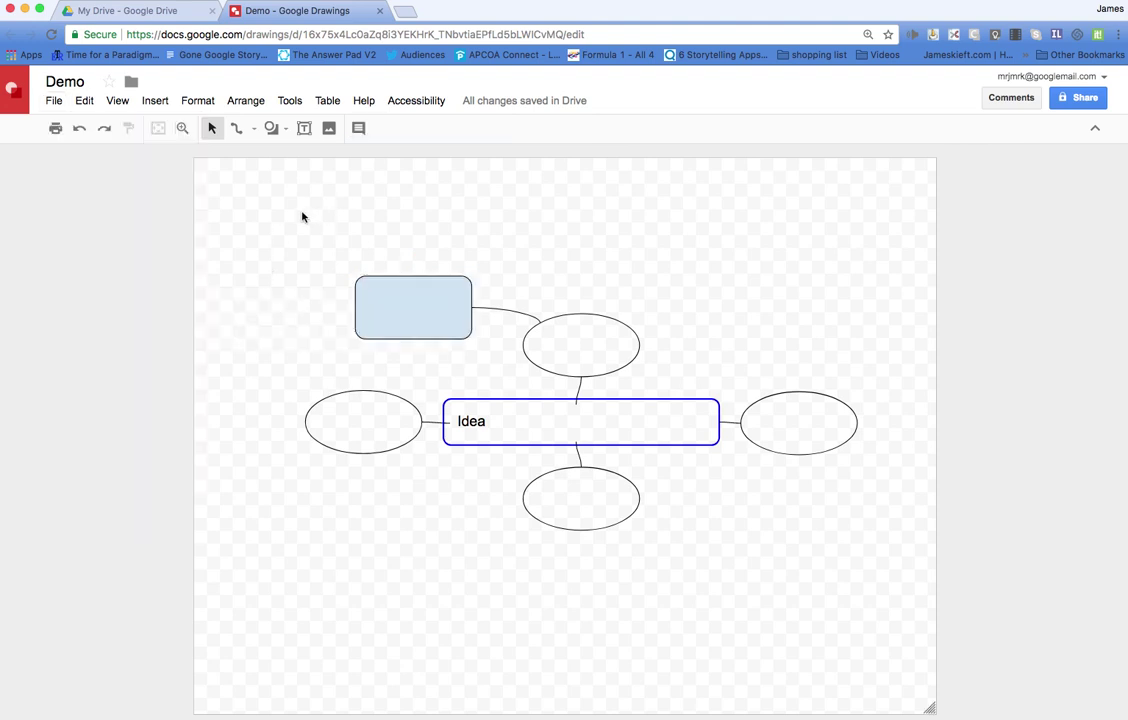